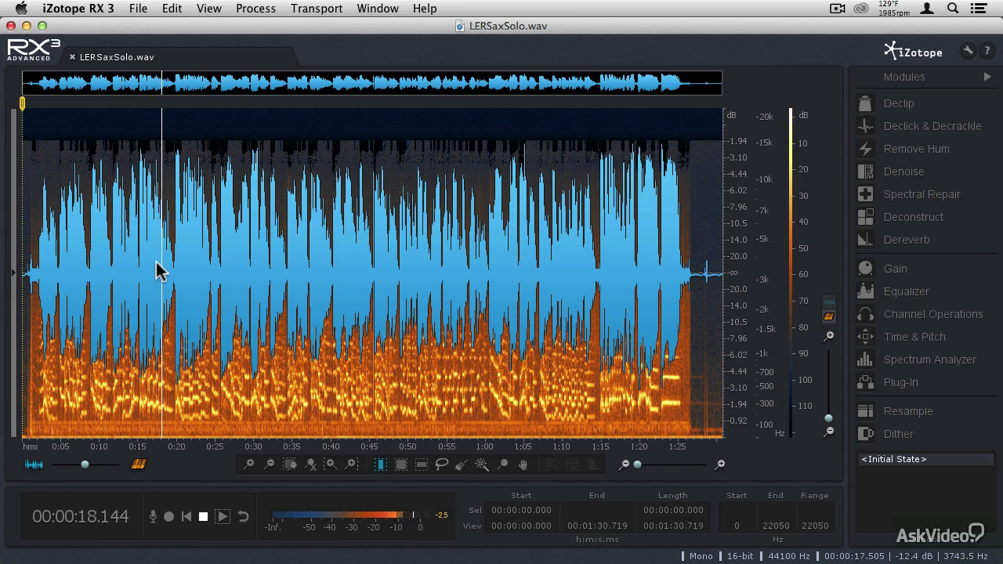
- Play the sax recording from about the 0:20 mark to listen for clicks, and stop playback
{"action": "key", "text": "space"}
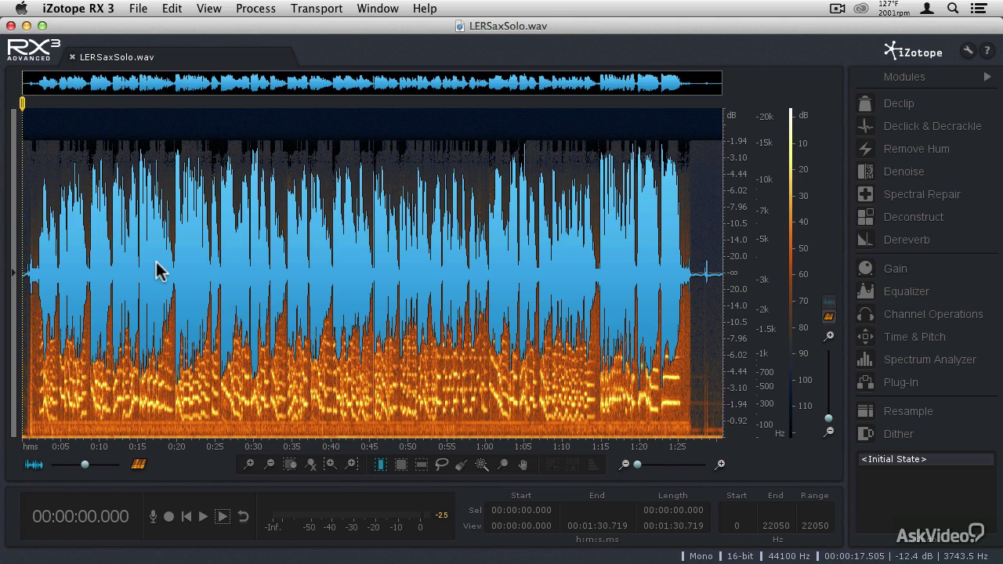
{"action": "left_click", "coordinate": [175, 105]}
{"action": "key", "text": "space"}
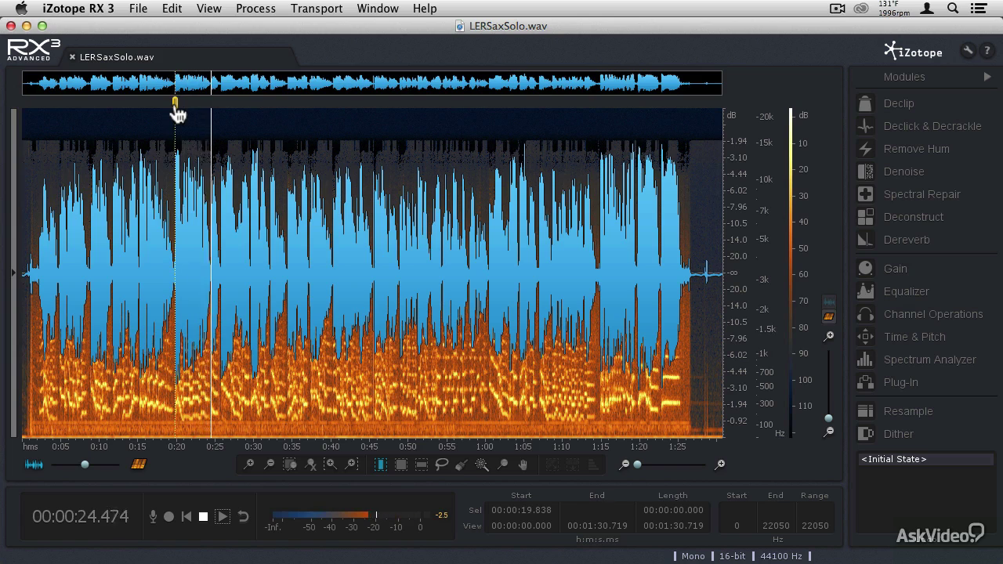
{"action": "key", "text": "space"}
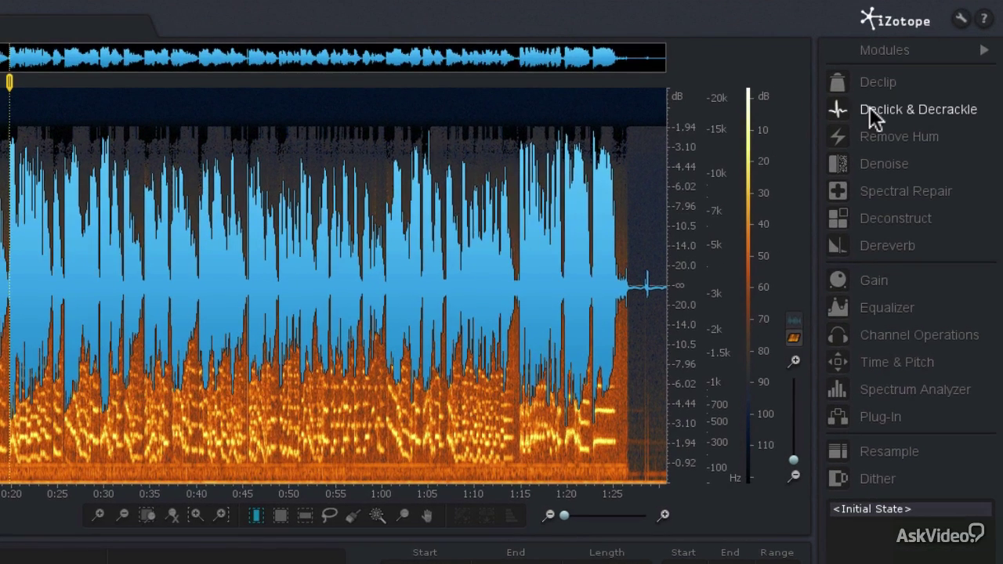
- Set up Declick with the Single-band algorithm, sensitivity 3.0 and the Click click type
{"action": "left_click", "coordinate": [869, 109]}
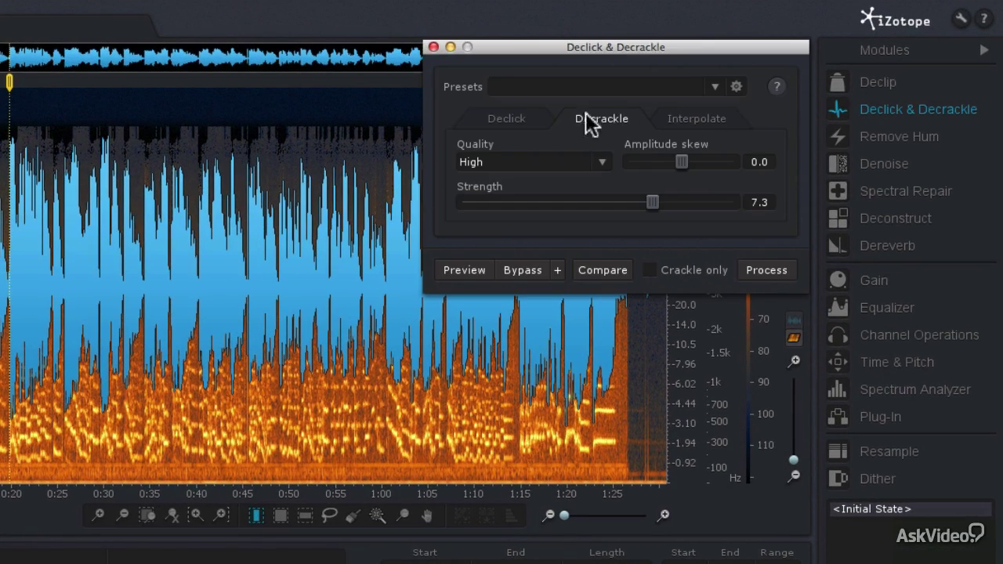
{"action": "left_click", "coordinate": [506, 119]}
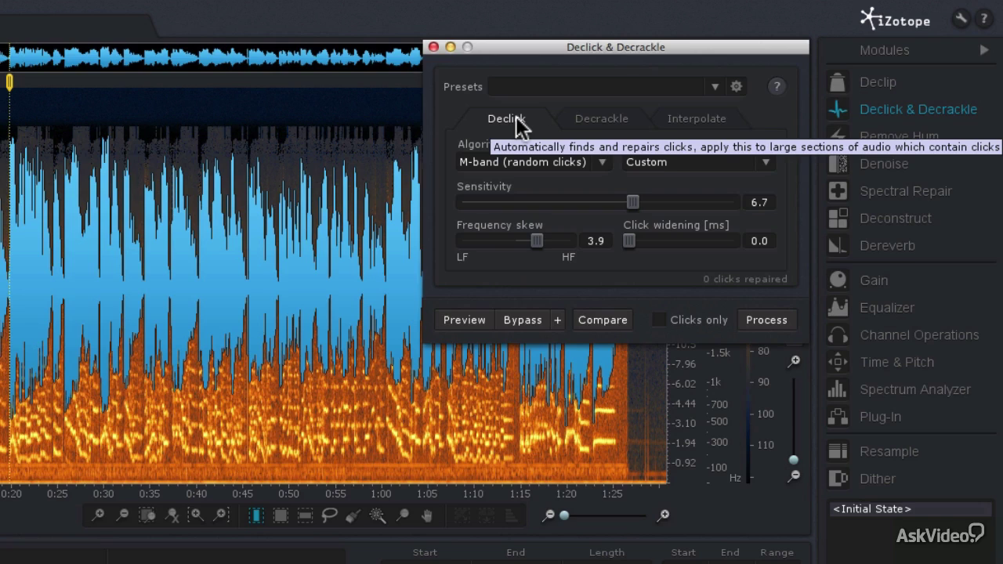
{"action": "left_click", "coordinate": [530, 159]}
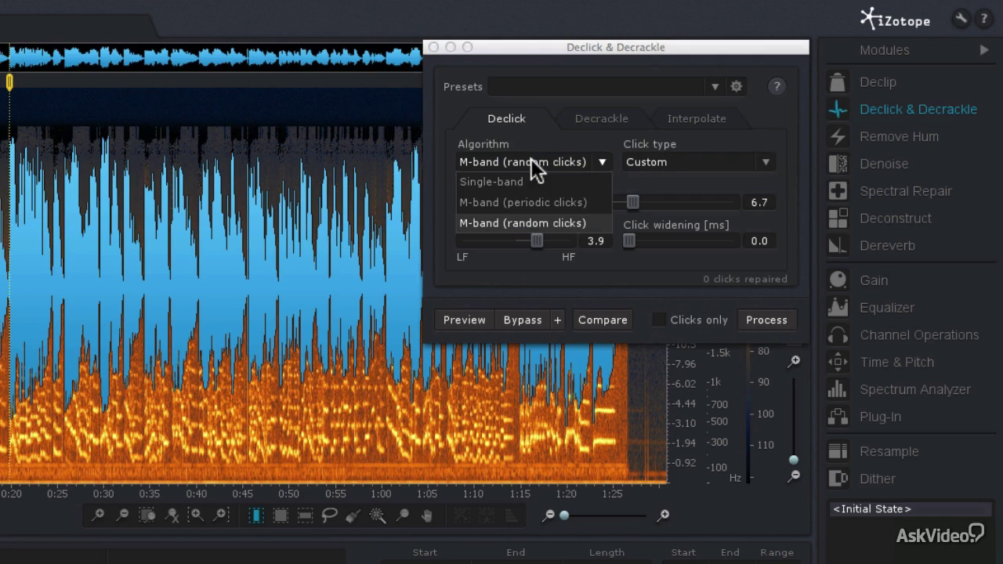
{"action": "left_click", "coordinate": [519, 175]}
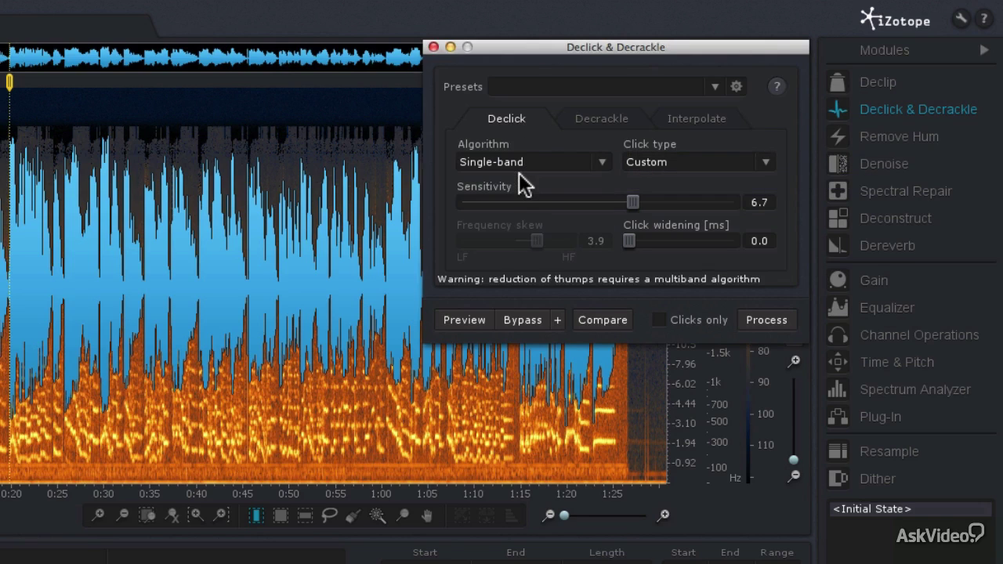
{"action": "left_click", "coordinate": [615, 204]}
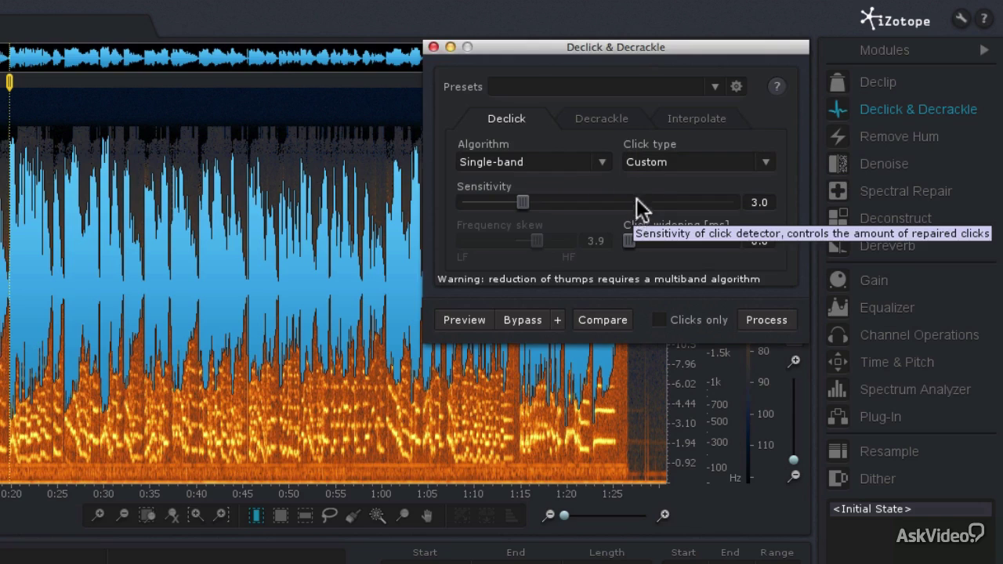
{"action": "left_click", "coordinate": [651, 160]}
{"action": "left_click", "coordinate": [649, 174]}
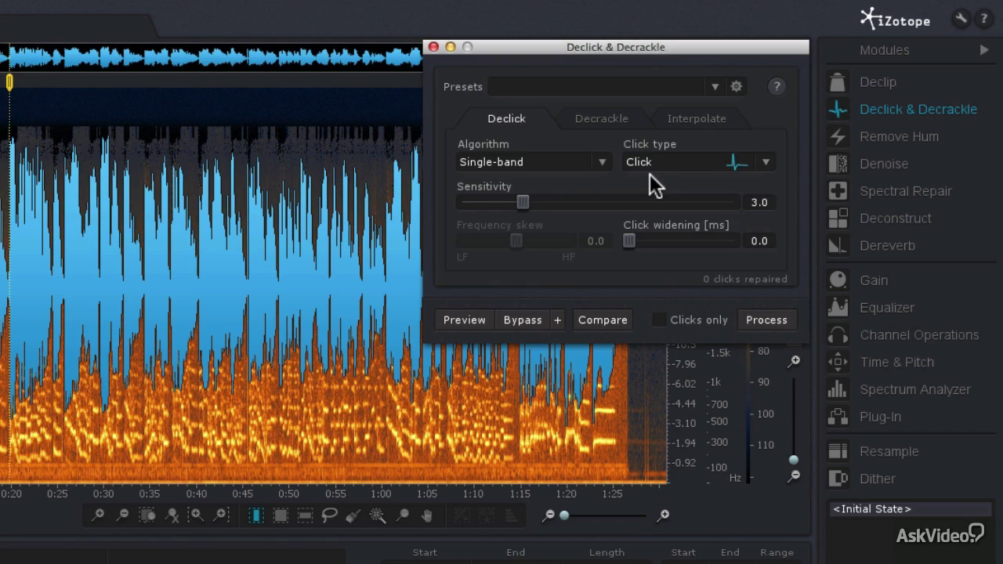
- Select the section from about 0:20 to 0:26, add the Declick settings for comparison, and place the comparison window beside the module
{"action": "left_click_drag", "start_coordinate": [4, 245], "coordinate": [67, 241]}
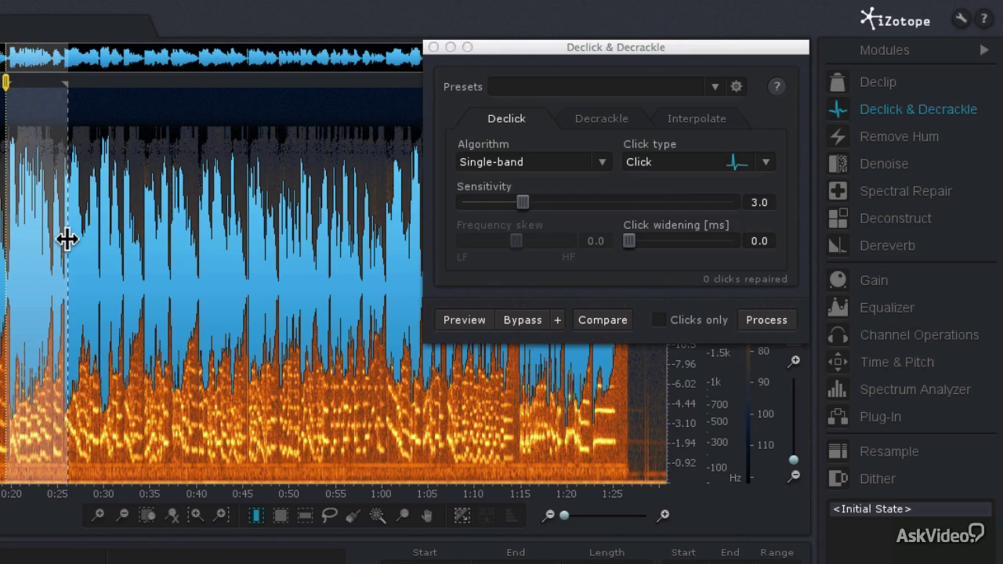
{"action": "left_click", "coordinate": [610, 317]}
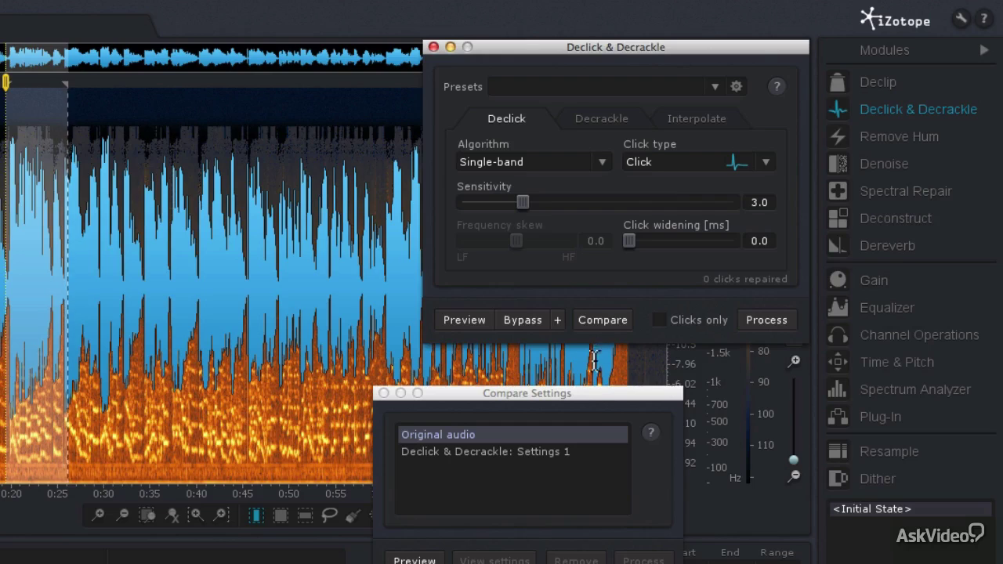
{"action": "left_click_drag", "start_coordinate": [587, 392], "coordinate": [326, 46]}
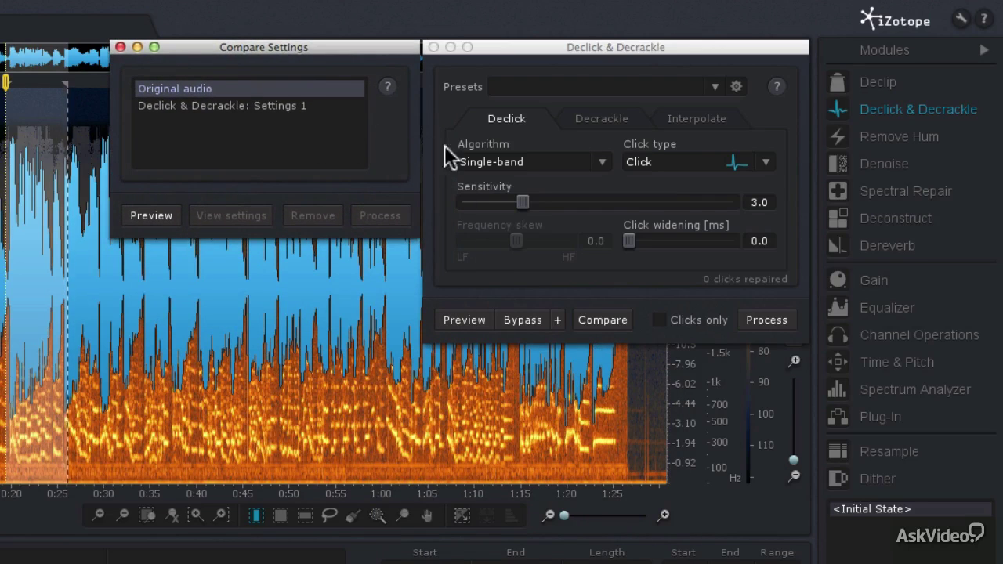
- Add a second Declick comparison using M-band (random clicks), sensitivity 5.0, frequency skew -3.3 and click widening 1.7 ms
{"action": "left_click", "coordinate": [490, 161]}
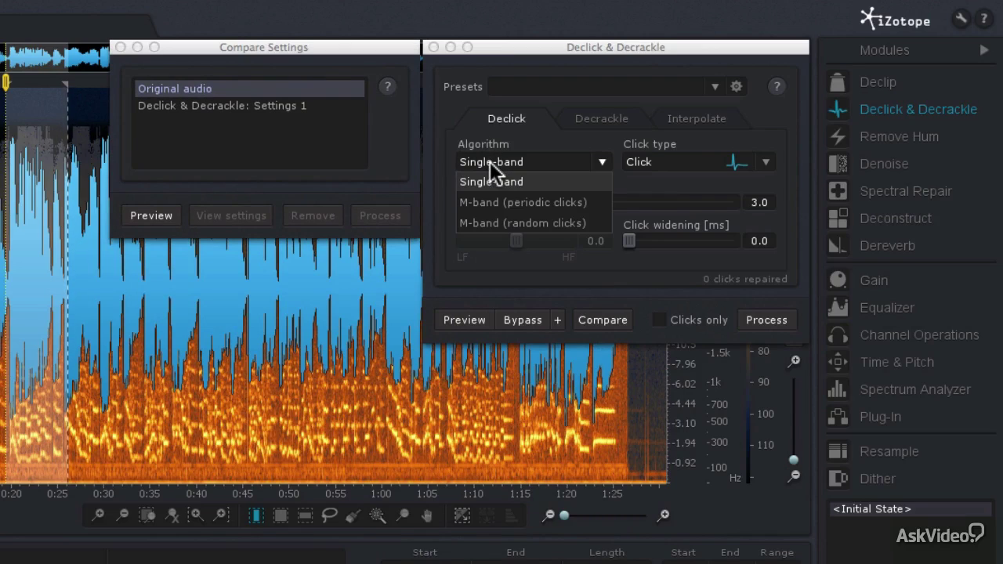
{"action": "left_click", "coordinate": [491, 220]}
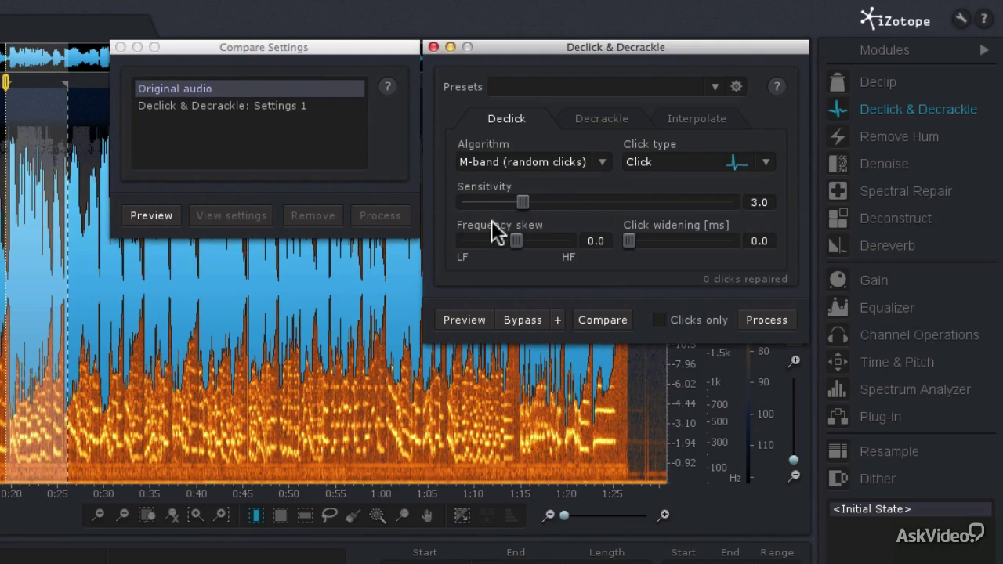
{"action": "left_click_drag", "start_coordinate": [522, 202], "coordinate": [581, 204]}
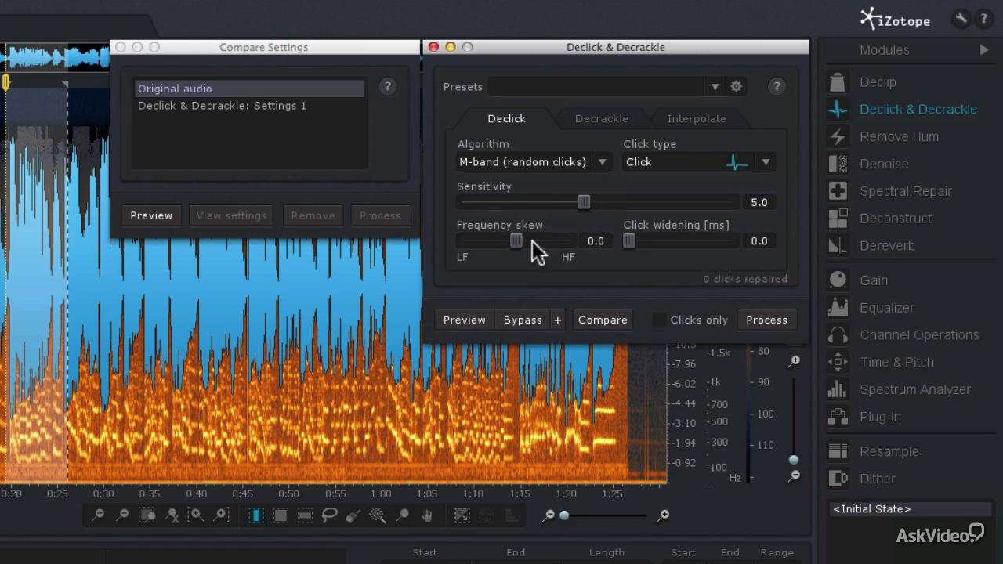
{"action": "left_click_drag", "start_coordinate": [517, 242], "coordinate": [498, 243]}
{"action": "left_click_drag", "start_coordinate": [631, 241], "coordinate": [665, 236]}
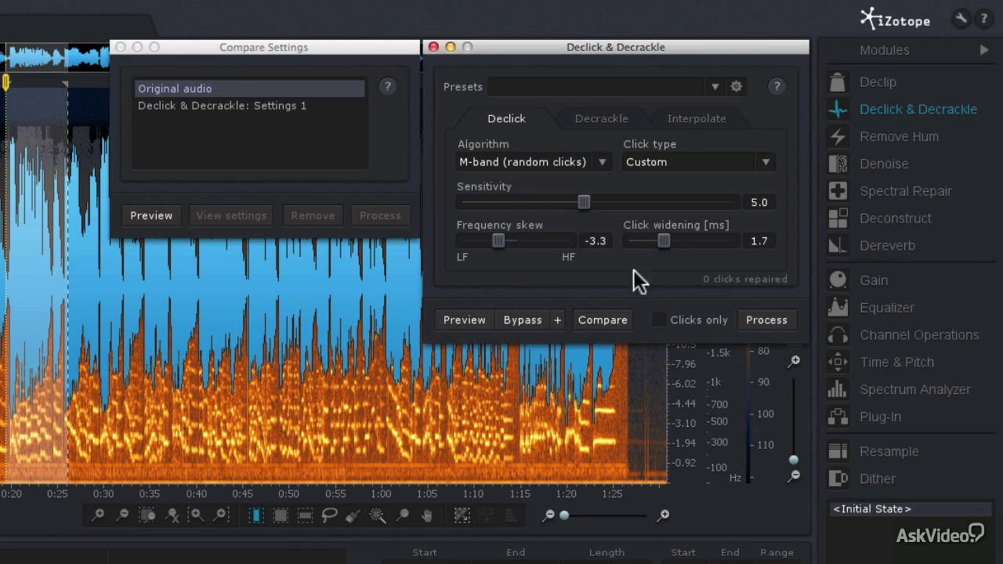
{"action": "left_click", "coordinate": [598, 315]}
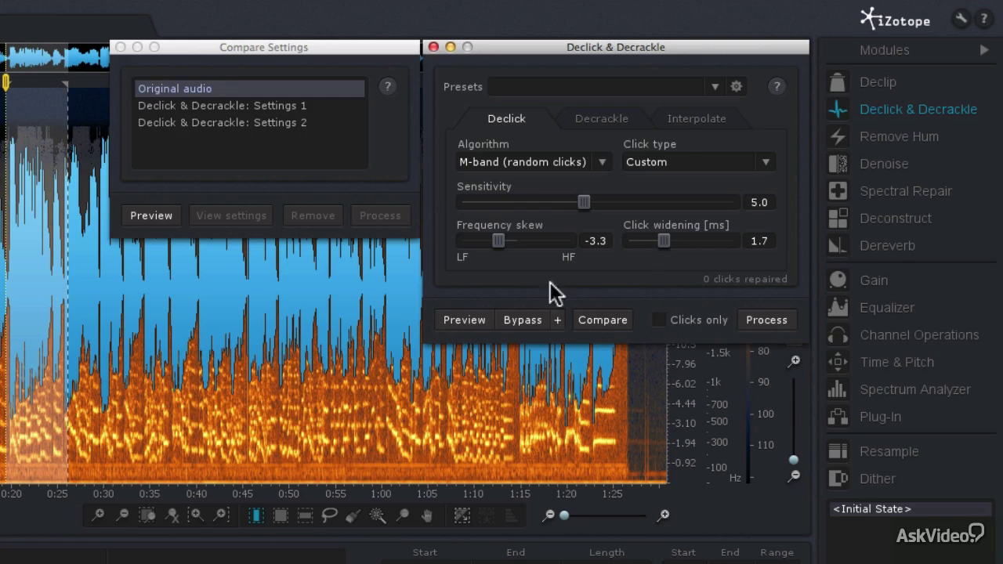
- Preview the original audio and both Declick settings in the comparison to hear which removes clicks best
{"action": "left_click", "coordinate": [152, 213]}
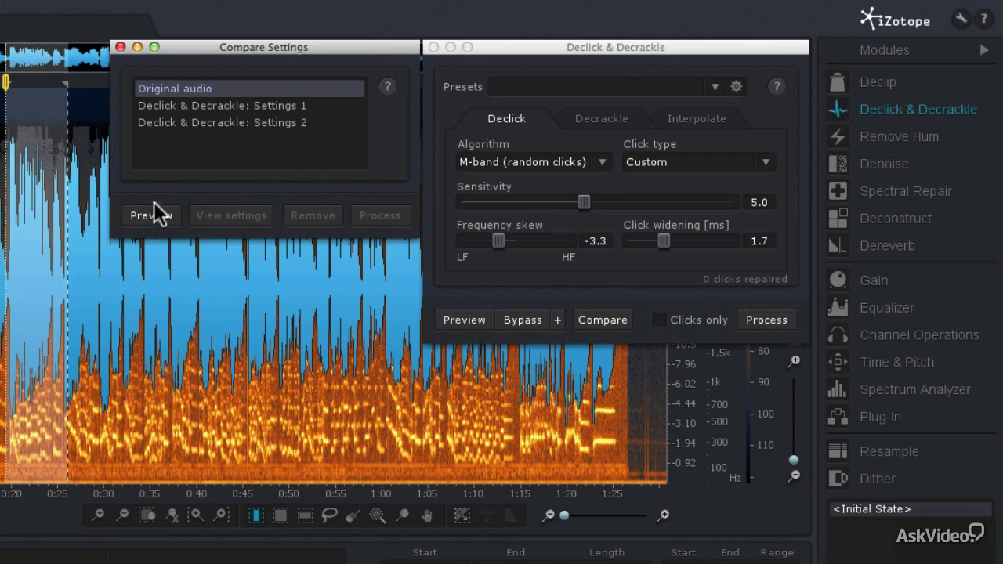
{"action": "left_click", "coordinate": [167, 106]}
{"action": "left_click", "coordinate": [156, 213]}
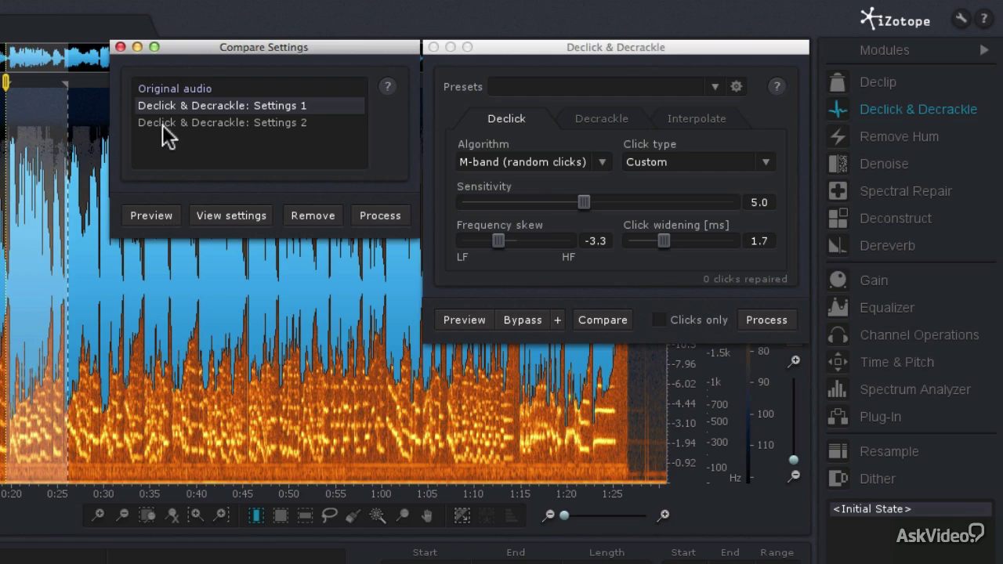
{"action": "left_click", "coordinate": [162, 123]}
{"action": "left_click", "coordinate": [158, 213]}
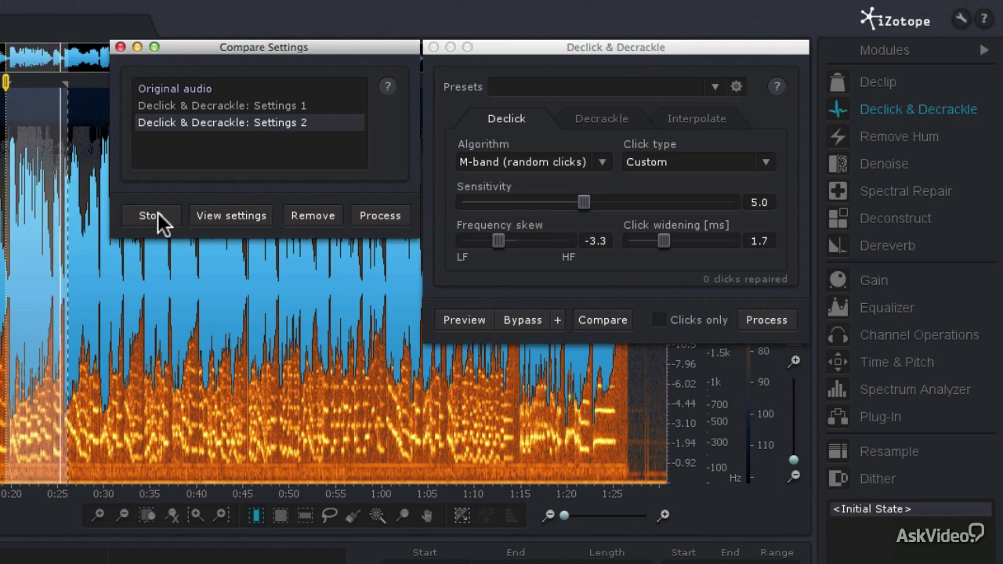
{"action": "left_click", "coordinate": [157, 214]}
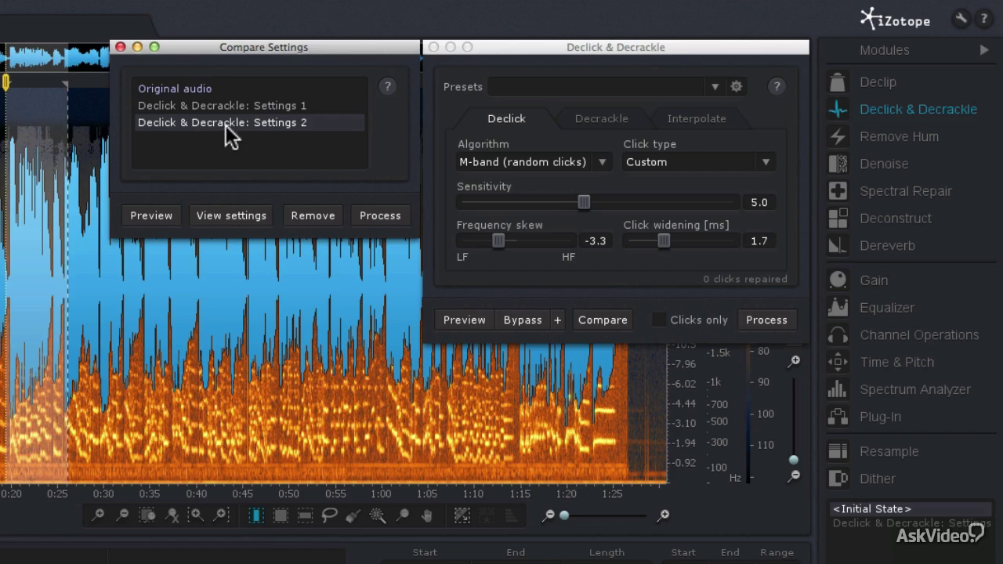
- Recall the second Declick settings, close the comparison, and process the entire recording with them
{"action": "left_click", "coordinate": [223, 218]}
{"action": "left_click", "coordinate": [120, 47]}
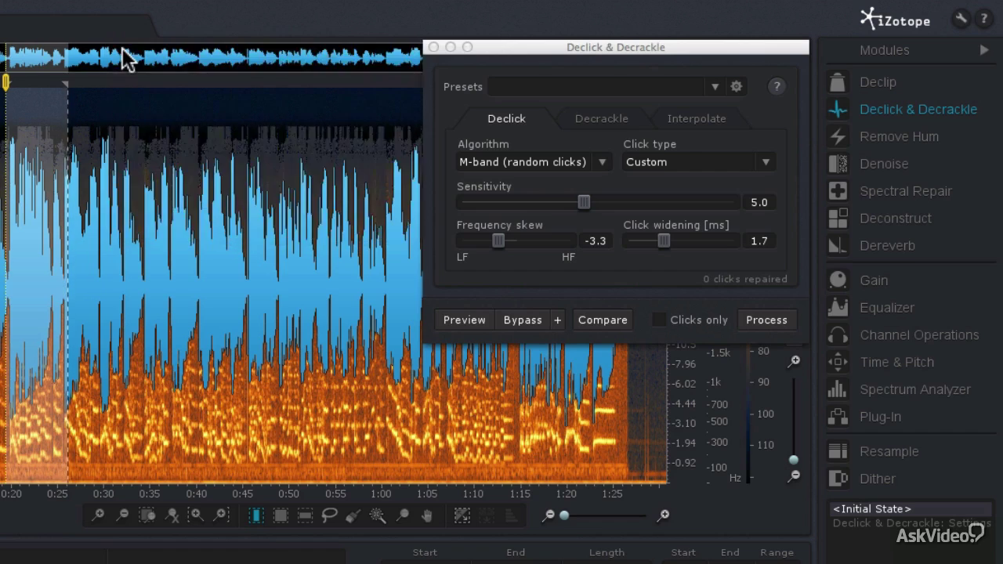
{"action": "left_click", "coordinate": [347, 184]}
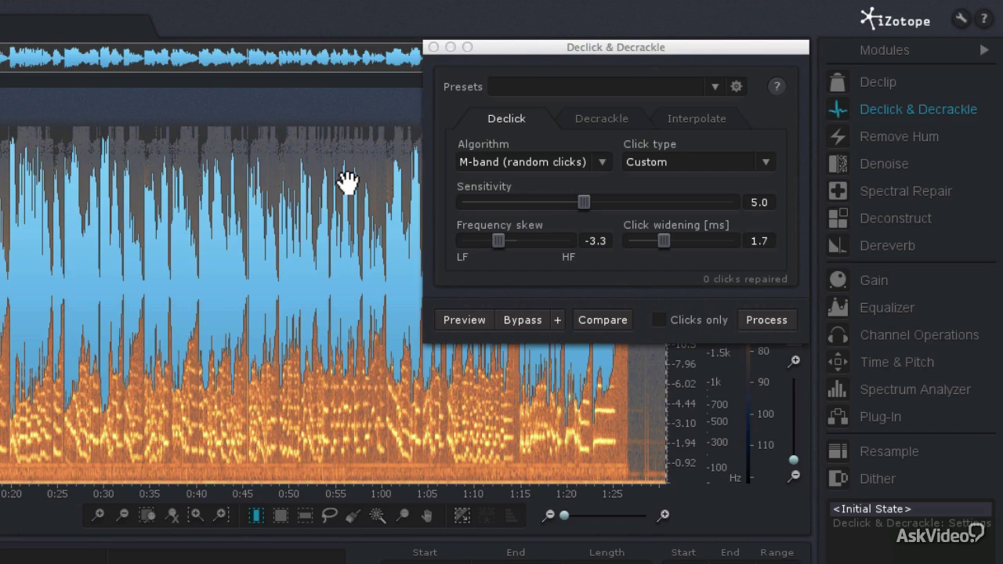
{"action": "left_click", "coordinate": [749, 320]}
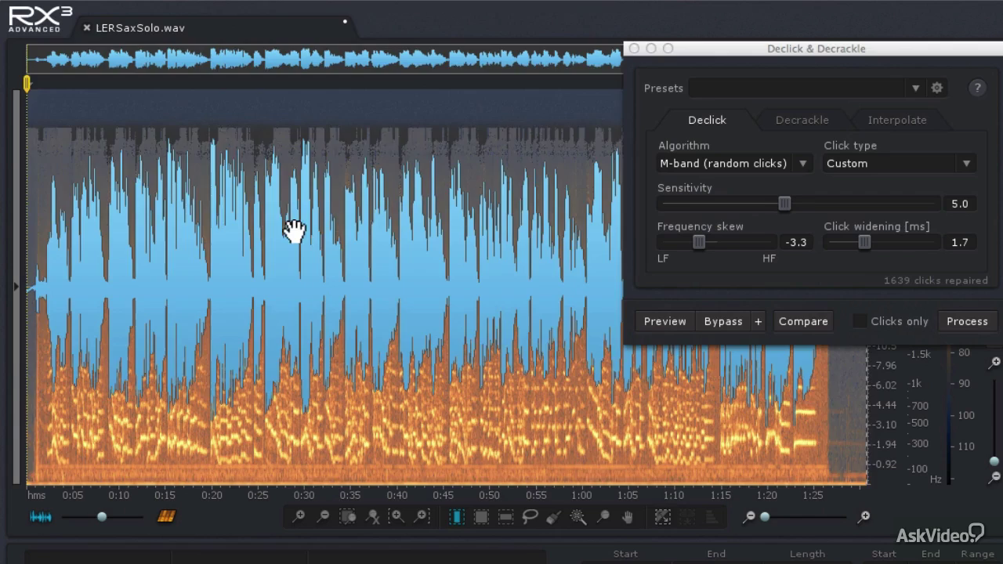
- Reselect the section from about 0:20 to 0:26 and add Decrackle settings with strength 5.0 for comparison
{"action": "left_click", "coordinate": [94, 222]}
{"action": "left_click_drag", "start_coordinate": [211, 223], "coordinate": [267, 221]}
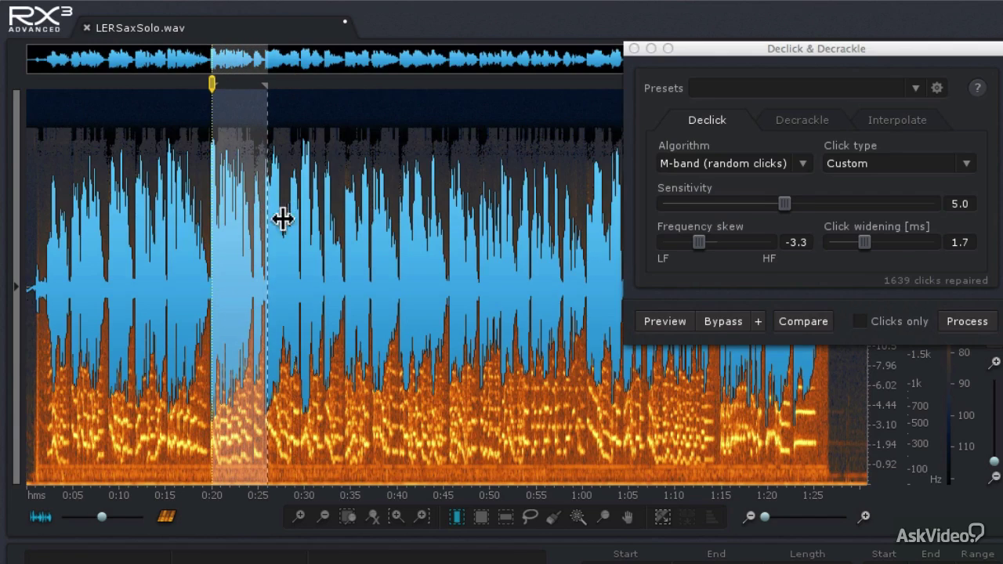
{"action": "left_click", "coordinate": [771, 118]}
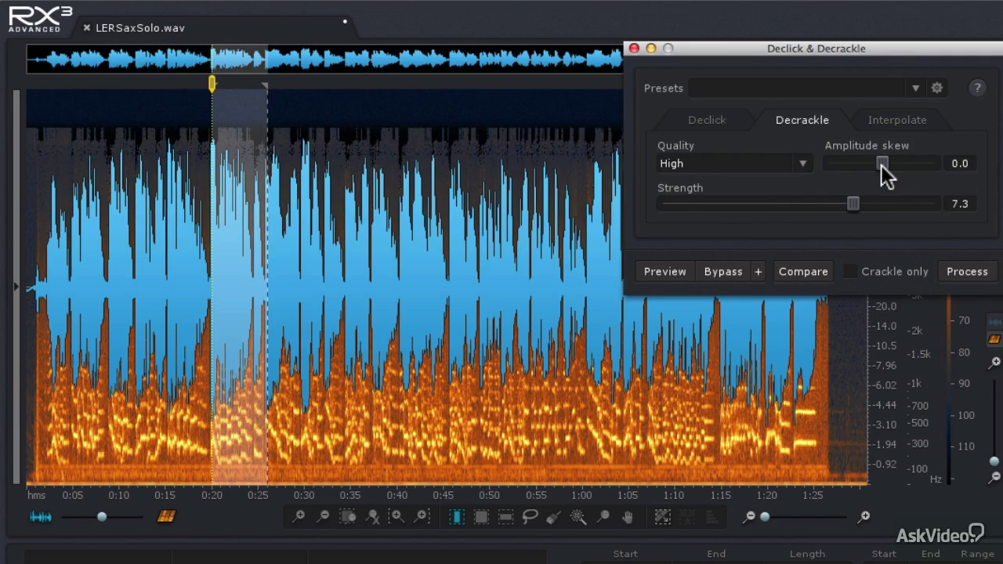
{"action": "left_click", "coordinate": [856, 200], "text": "alt"}
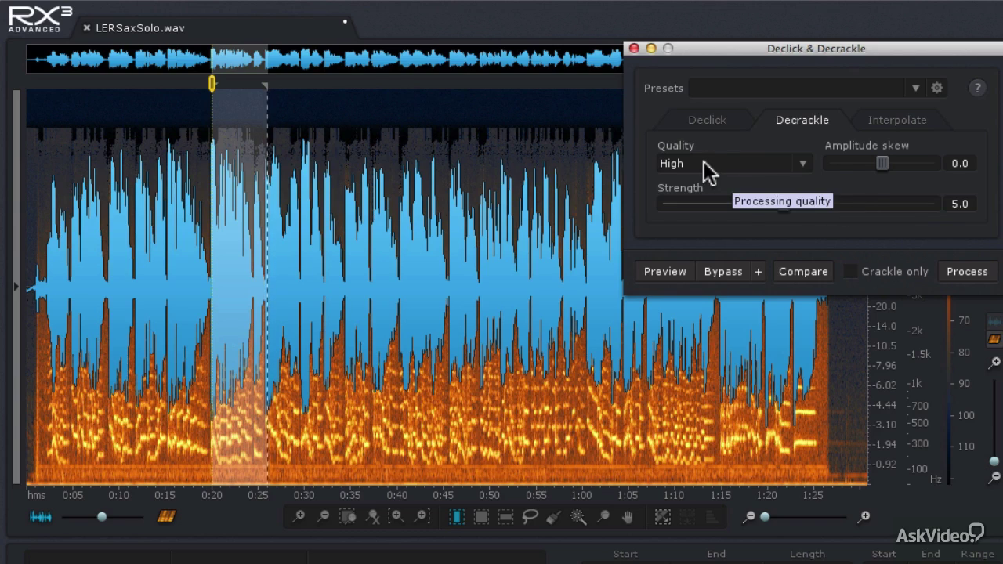
{"action": "left_click", "coordinate": [791, 268]}
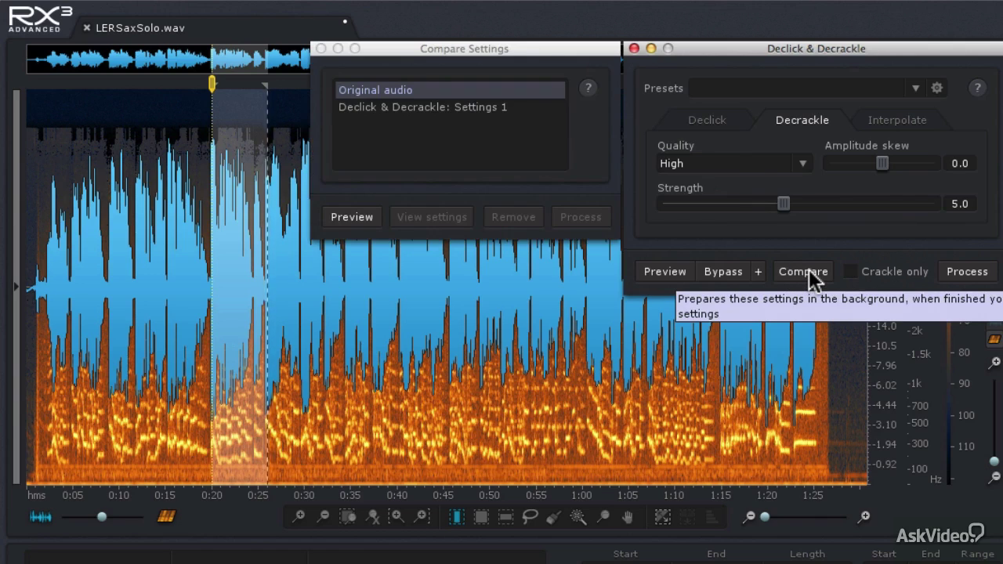
- Add a second Decrackle comparison with amplitude skew -5.3 and strength 8.0
{"action": "left_click_drag", "start_coordinate": [881, 161], "coordinate": [852, 159]}
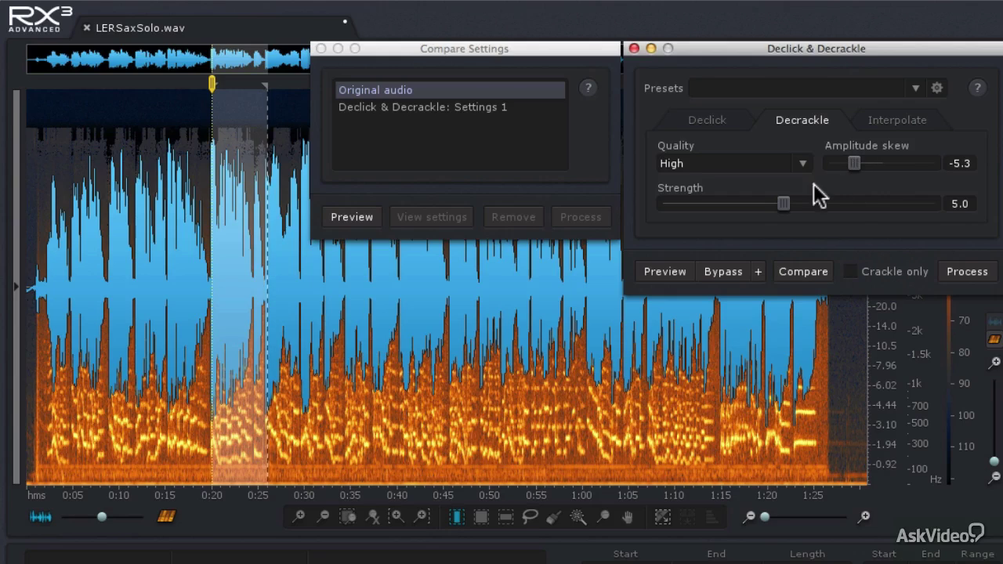
{"action": "left_click_drag", "start_coordinate": [780, 197], "coordinate": [870, 197]}
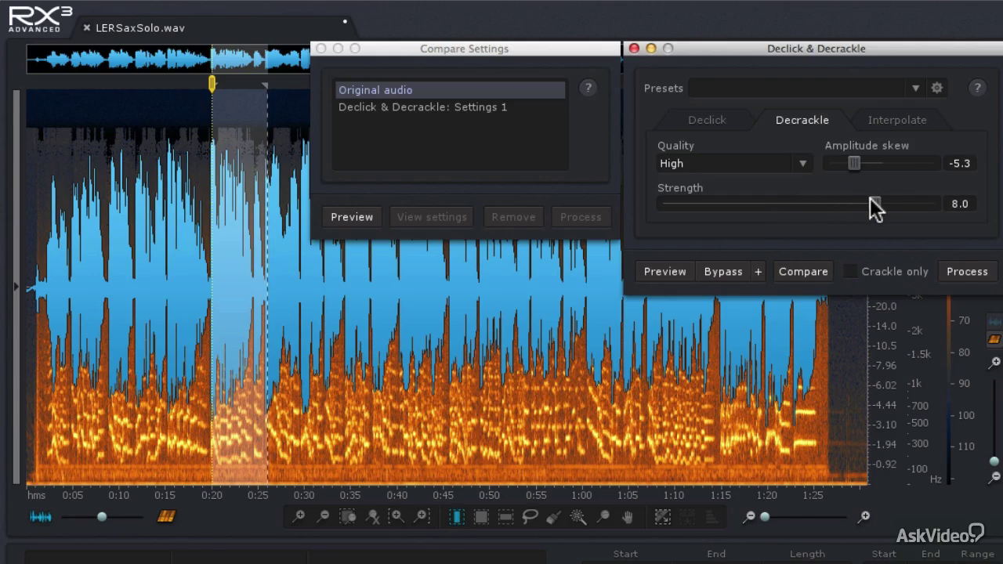
{"action": "left_click", "coordinate": [817, 272]}
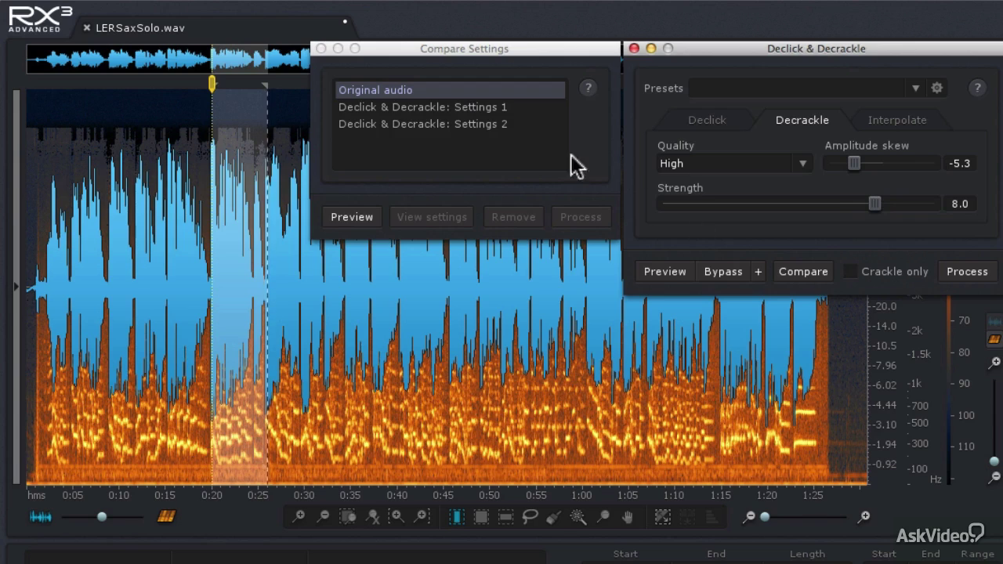
- Preview the original audio and both Decrackle settings in the comparison to judge how well each reduces the crackle
{"action": "left_click", "coordinate": [361, 216]}
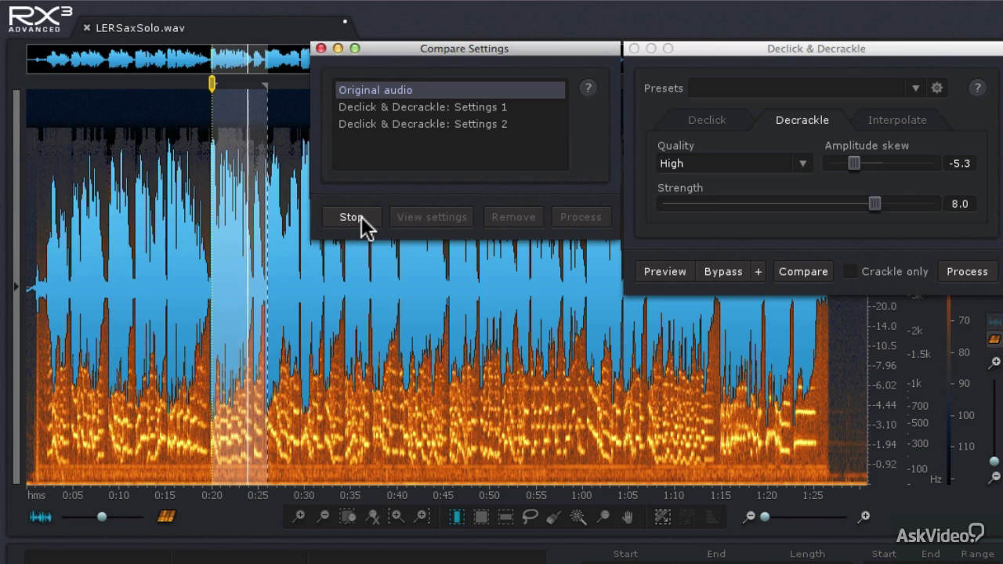
{"action": "left_click", "coordinate": [361, 108]}
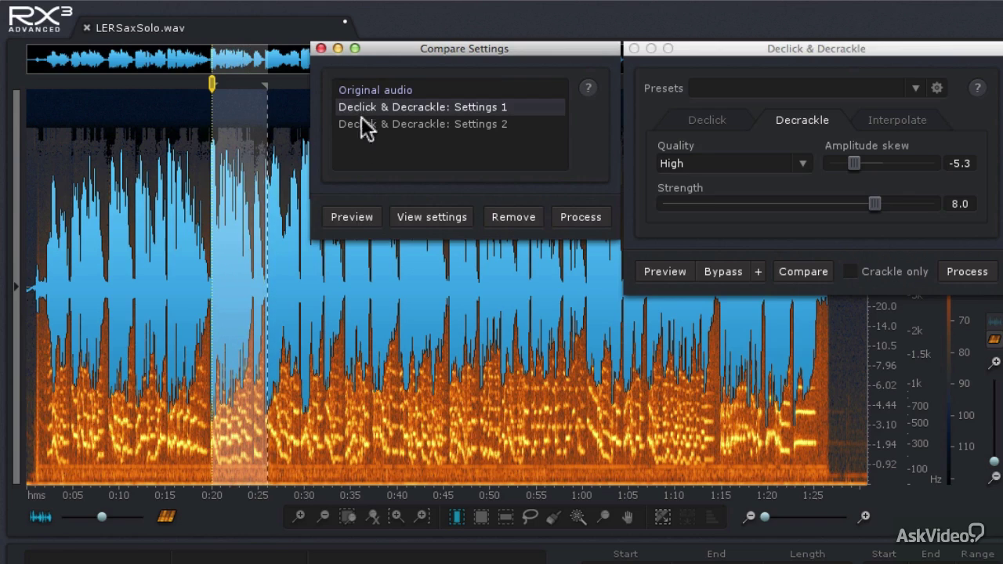
{"action": "left_click", "coordinate": [360, 213]}
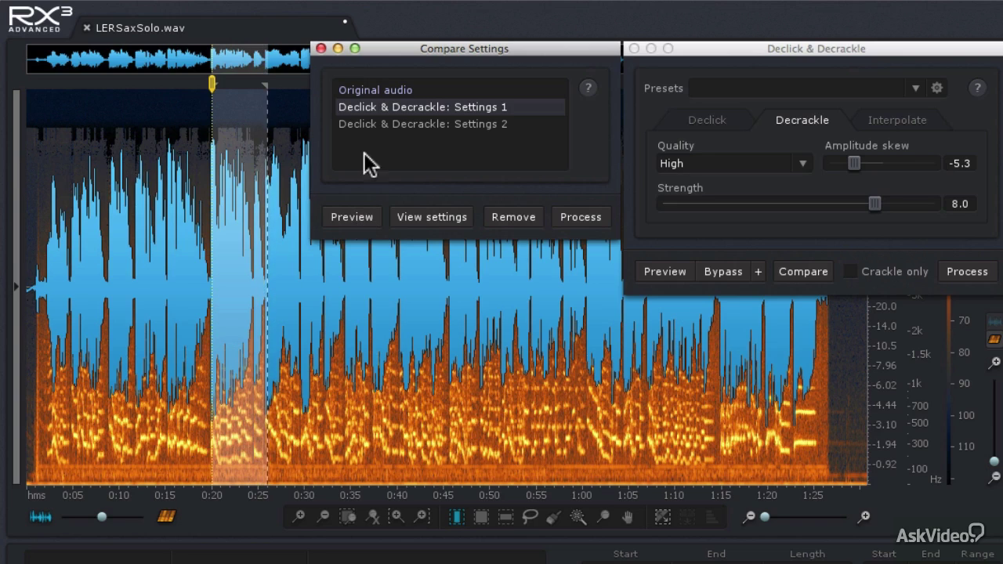
{"action": "left_click", "coordinate": [363, 124]}
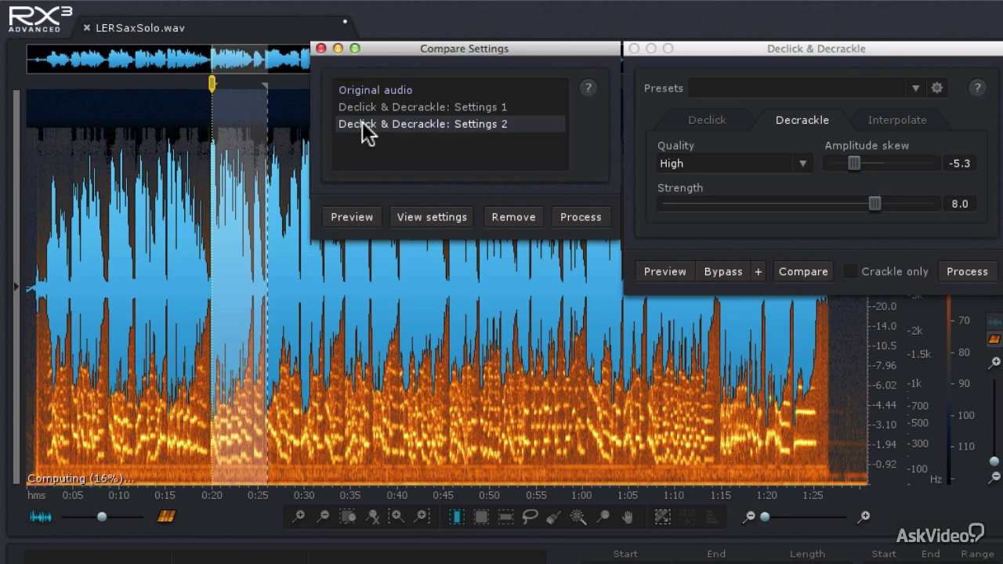
{"action": "left_click", "coordinate": [353, 217]}
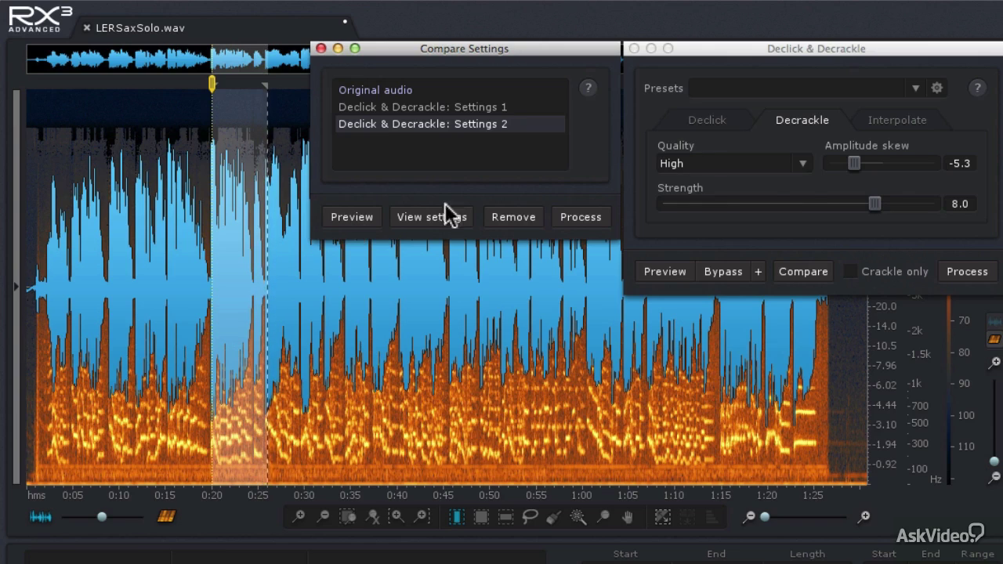
- Add a third Decrackle comparison with amplitude skew 5.7 and strength 8.0, and preview it
{"action": "left_click_drag", "start_coordinate": [851, 161], "coordinate": [909, 160]}
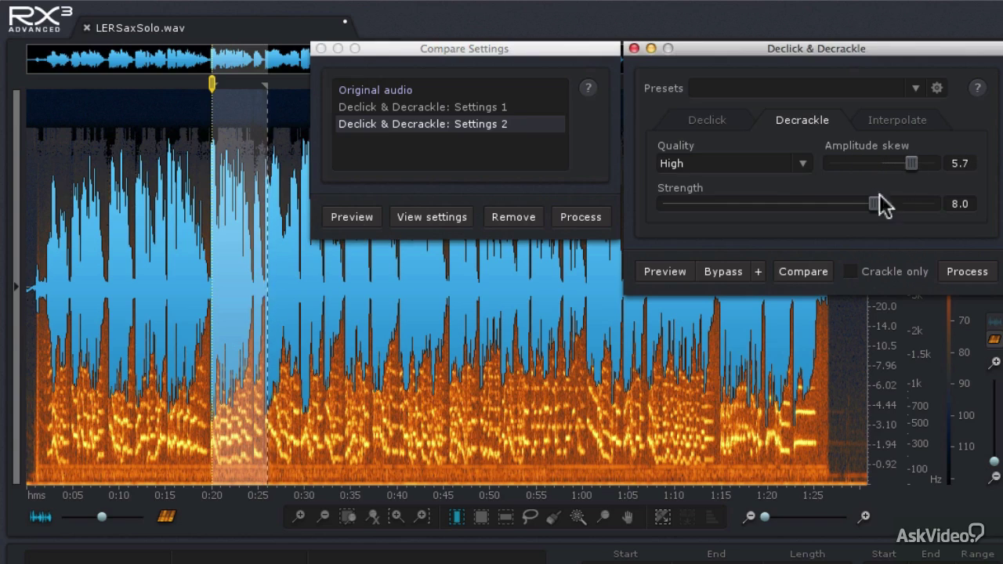
{"action": "left_click", "coordinate": [802, 267]}
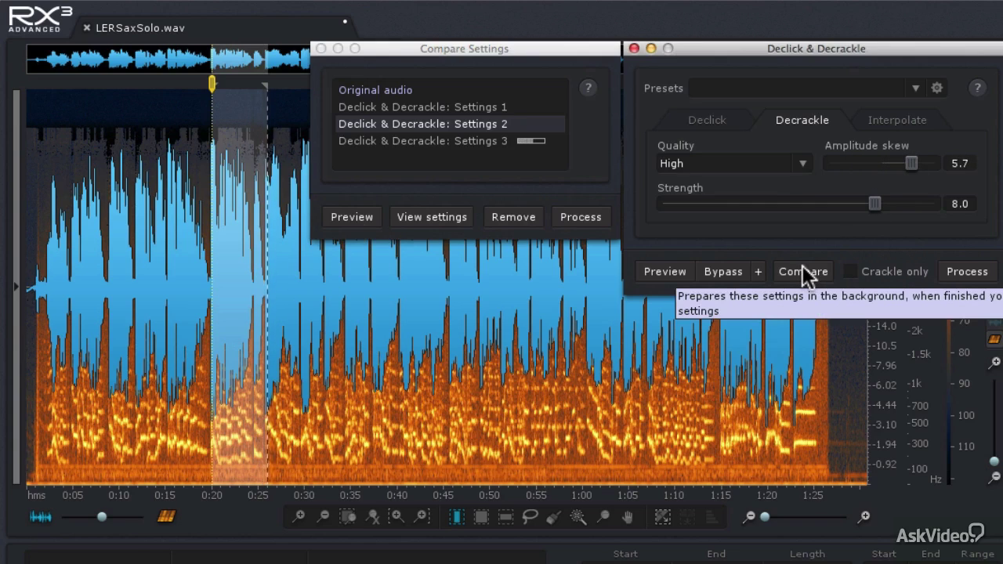
{"action": "left_click", "coordinate": [382, 141]}
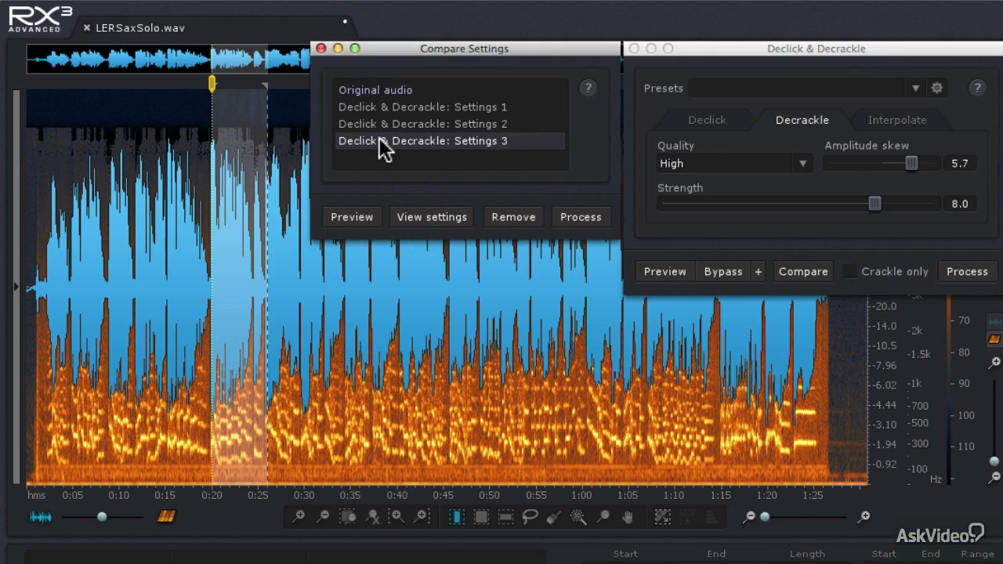
{"action": "left_click", "coordinate": [354, 220]}
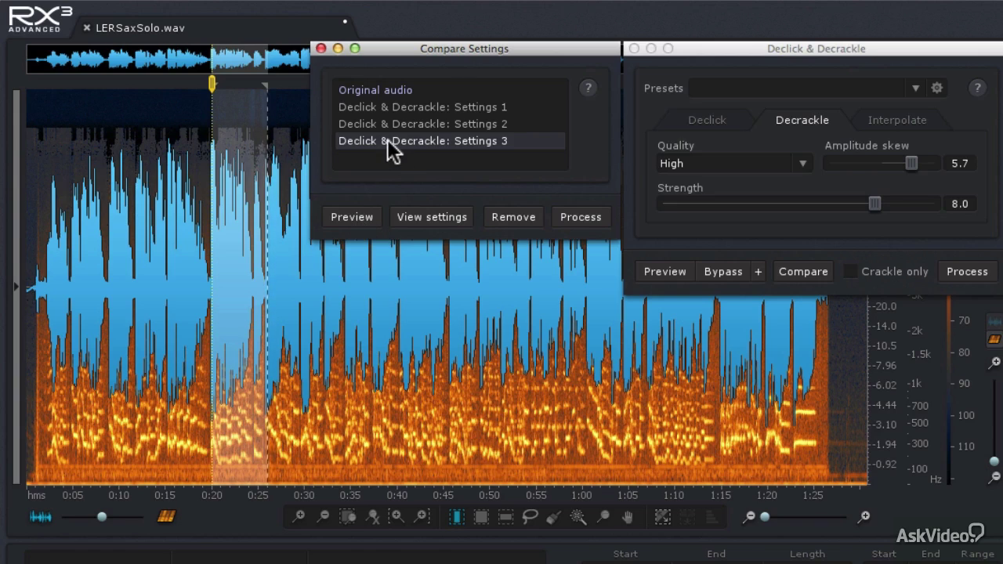
- Close the comparison, process the entire recording with the current Decrackle settings, and close the module
{"action": "left_click", "coordinate": [321, 48]}
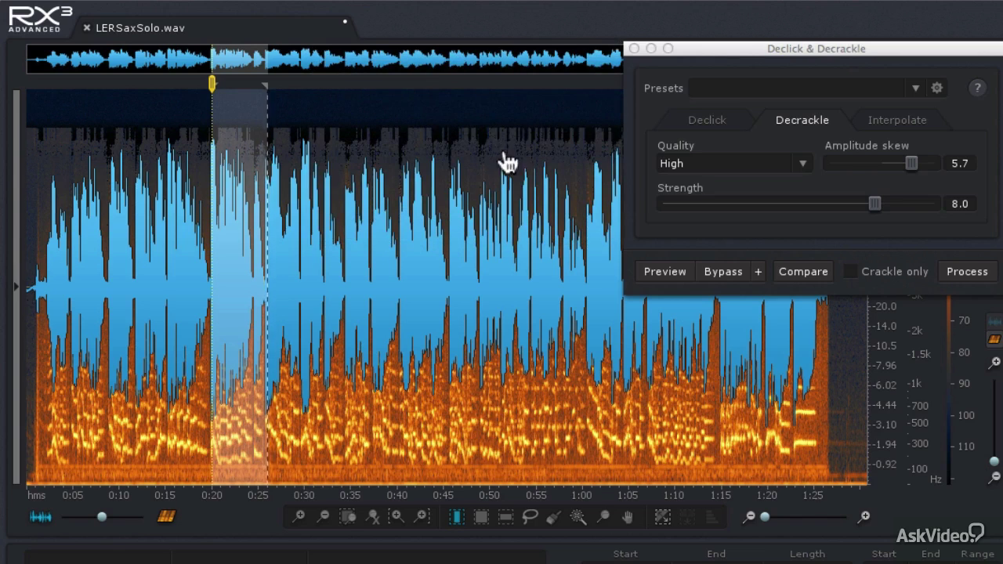
{"action": "key", "text": "Escape"}
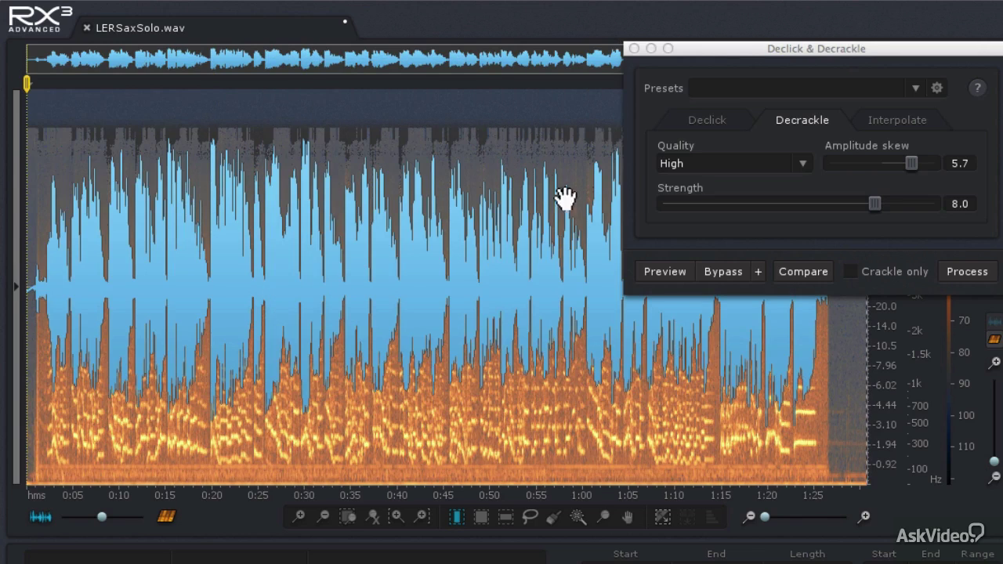
{"action": "left_click", "coordinate": [966, 272]}
{"action": "left_click", "coordinate": [633, 47]}
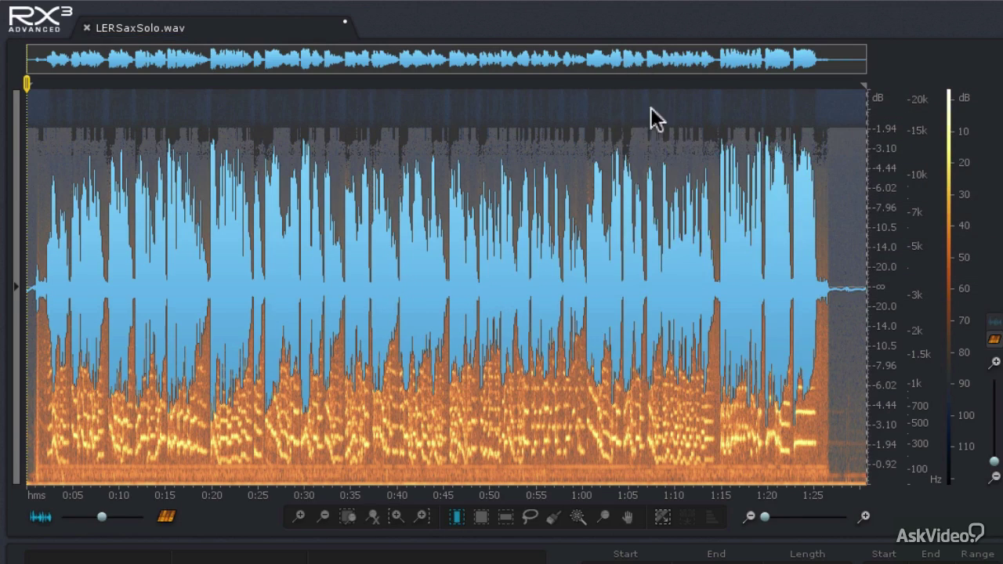
- Clear the selection and examine the spectrogram's low frequencies below about 440 Hz for steady hum lines
{"action": "left_click", "coordinate": [719, 268]}
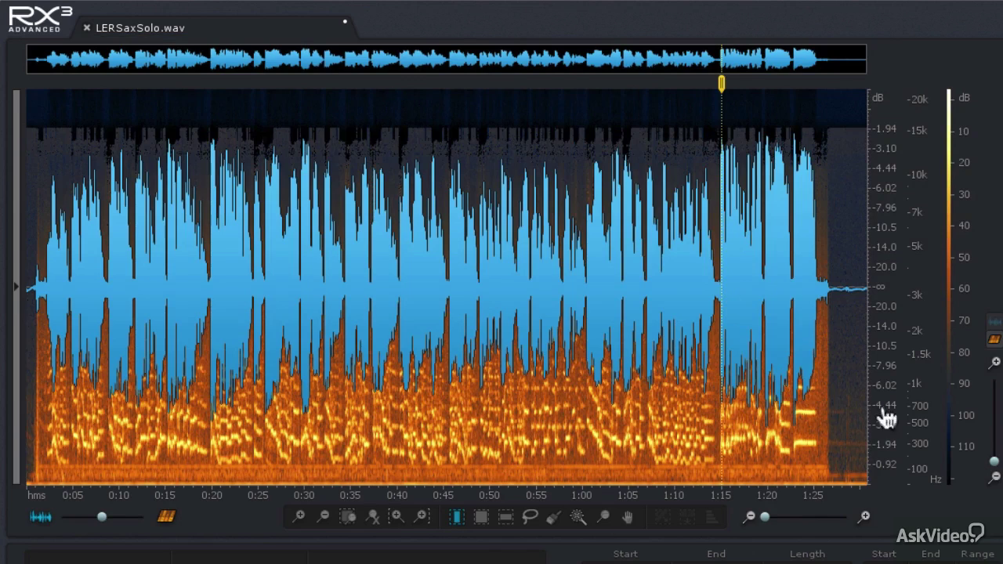
{"action": "scroll", "coordinate": [922, 420], "scroll_direction": "up", "scroll_amount": 2}
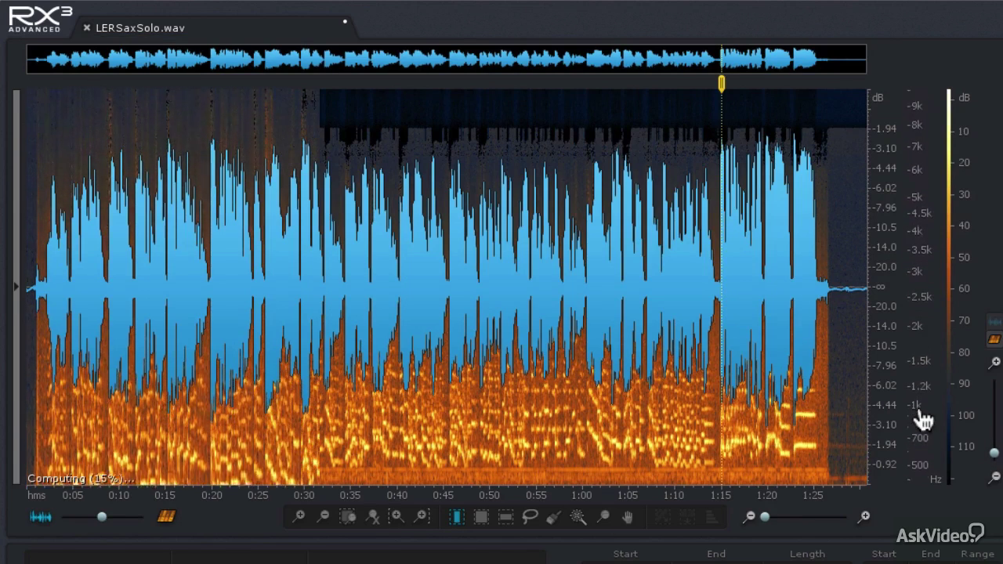
{"action": "left_click_drag", "start_coordinate": [923, 436], "coordinate": [922, 190]}
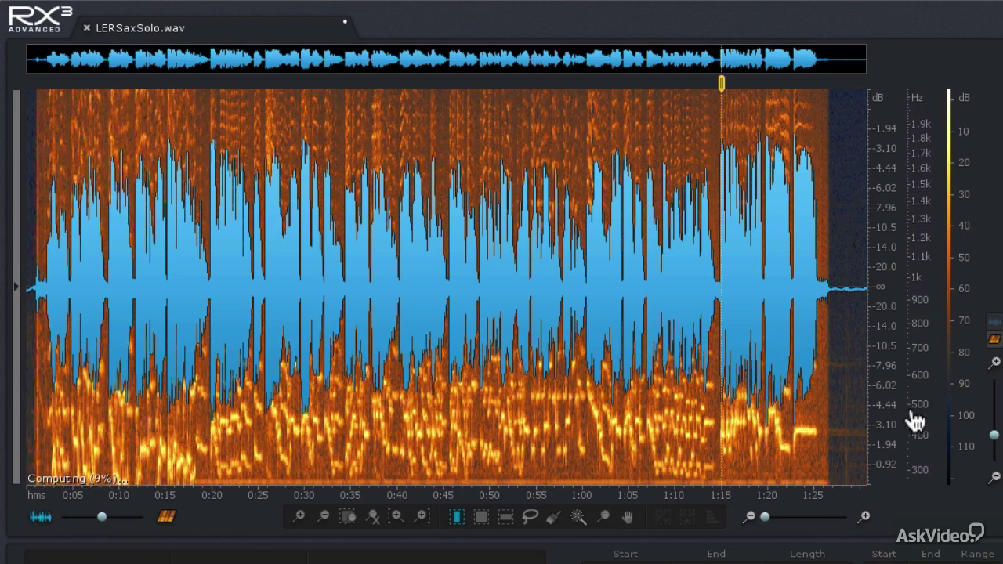
{"action": "scroll", "coordinate": [917, 421], "scroll_direction": "up", "scroll_amount": 2}
{"action": "scroll", "coordinate": [919, 297], "scroll_direction": "up", "scroll_amount": 1}
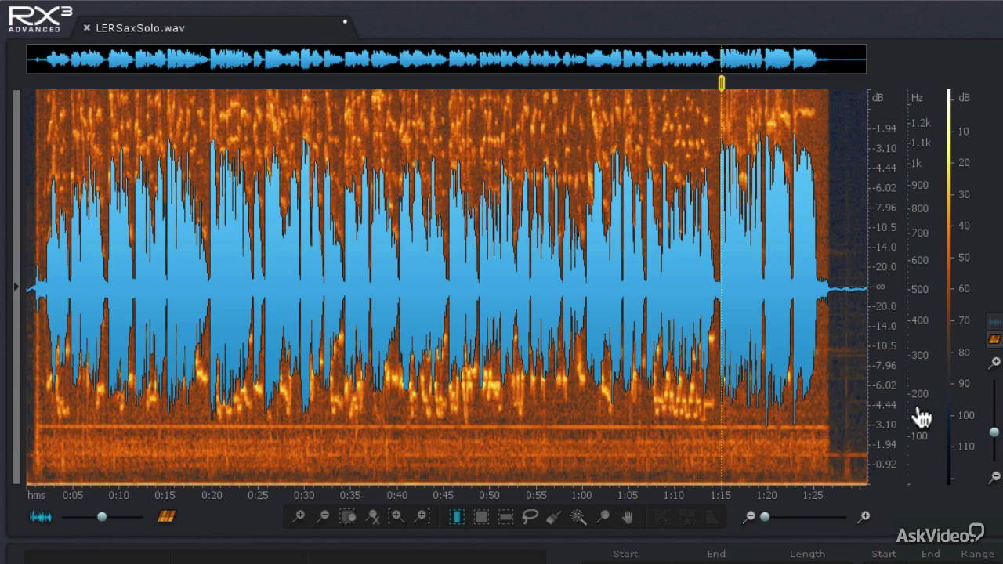
{"action": "left_click_drag", "start_coordinate": [917, 436], "coordinate": [920, 249]}
{"action": "scroll", "coordinate": [919, 376], "scroll_direction": "up", "scroll_amount": 2}
{"action": "left_click_drag", "start_coordinate": [919, 377], "coordinate": [917, 251]}
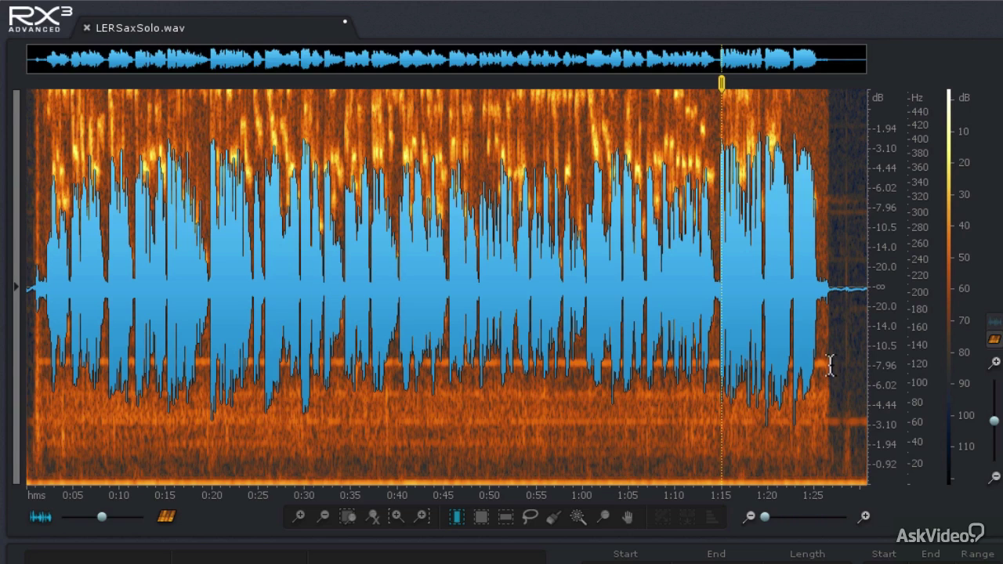
- Select the noise-only section from about 1:27 to 1:28 and have Remove Hum learn its hum frequency
{"action": "left_click_drag", "start_coordinate": [829, 351], "coordinate": [843, 350]}
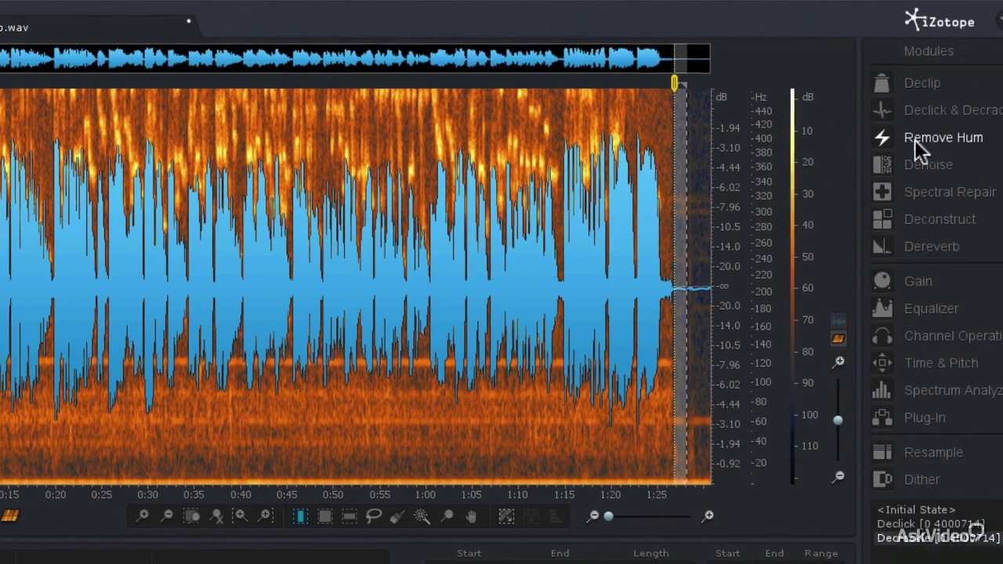
{"action": "left_click", "coordinate": [914, 138]}
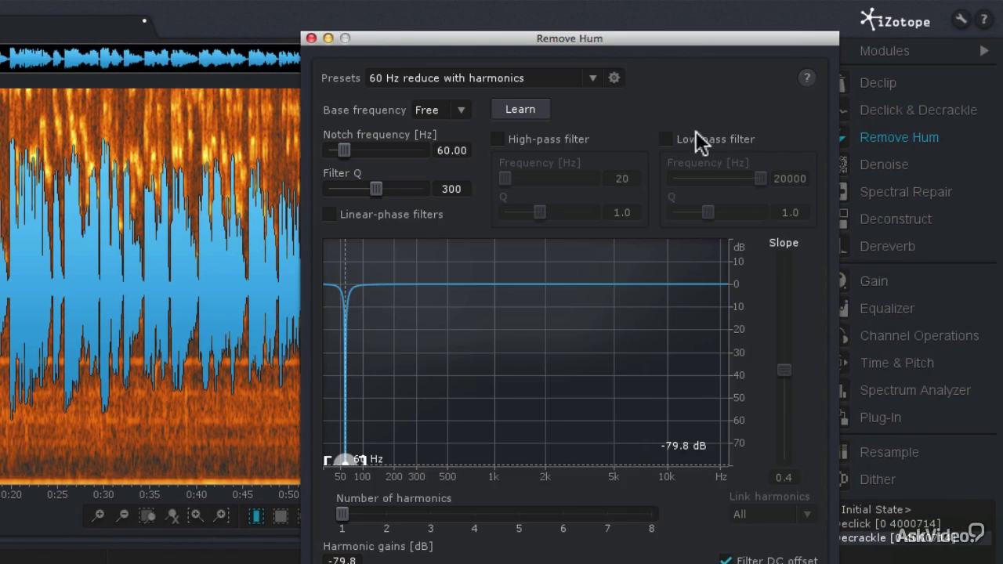
{"action": "left_click", "coordinate": [520, 112]}
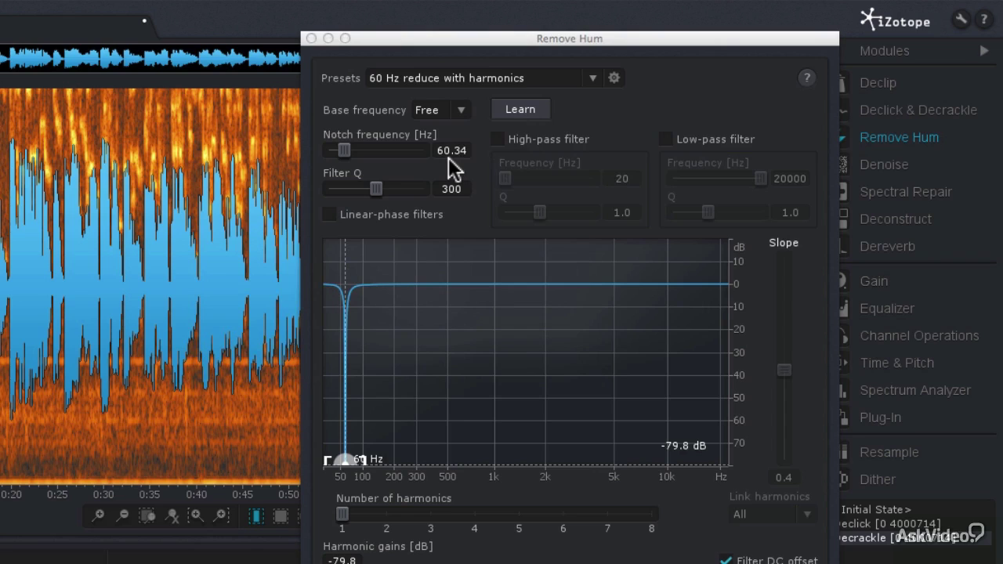
- Set the hum filter Q to 1000 and the first harmonic's gain to -60 dB
{"action": "left_click", "coordinate": [376, 187]}
{"action": "scroll", "coordinate": [376, 186], "scroll_direction": "up", "scroll_amount": 3}
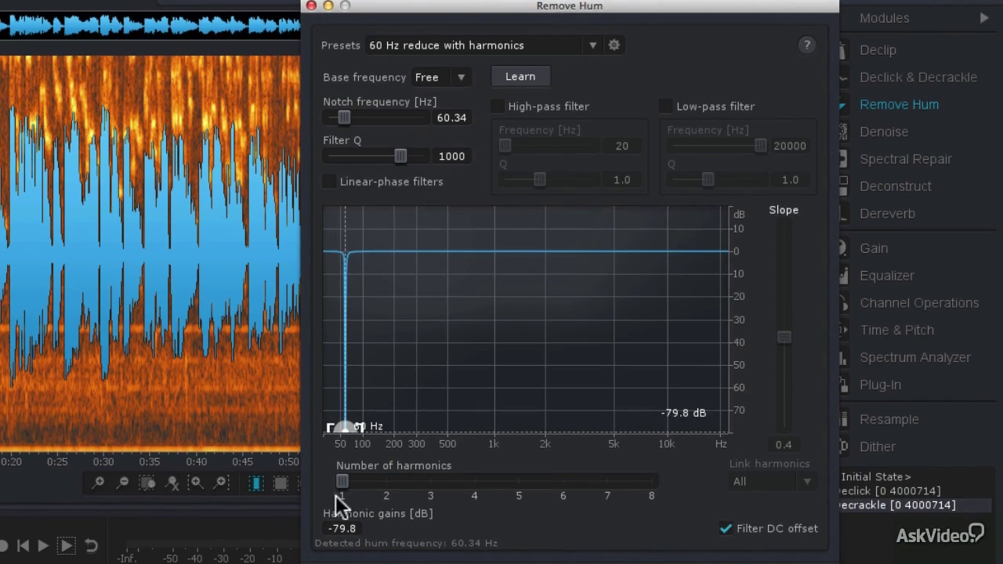
{"action": "scroll", "coordinate": [340, 559], "scroll_direction": "up", "scroll_amount": 10}
{"action": "left_click", "coordinate": [340, 559]}
{"action": "type", "text": "-60"}
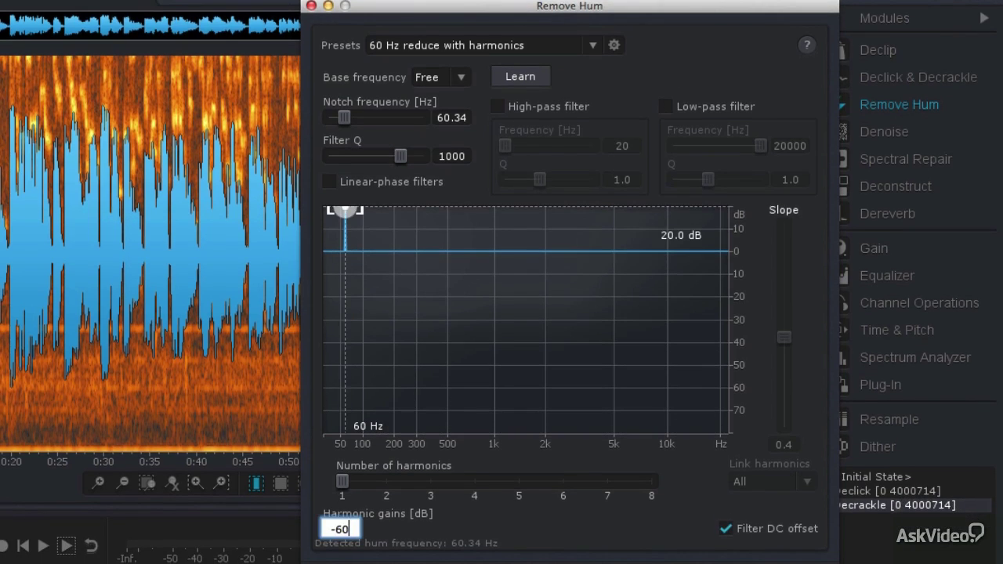
{"action": "key", "text": "Return"}
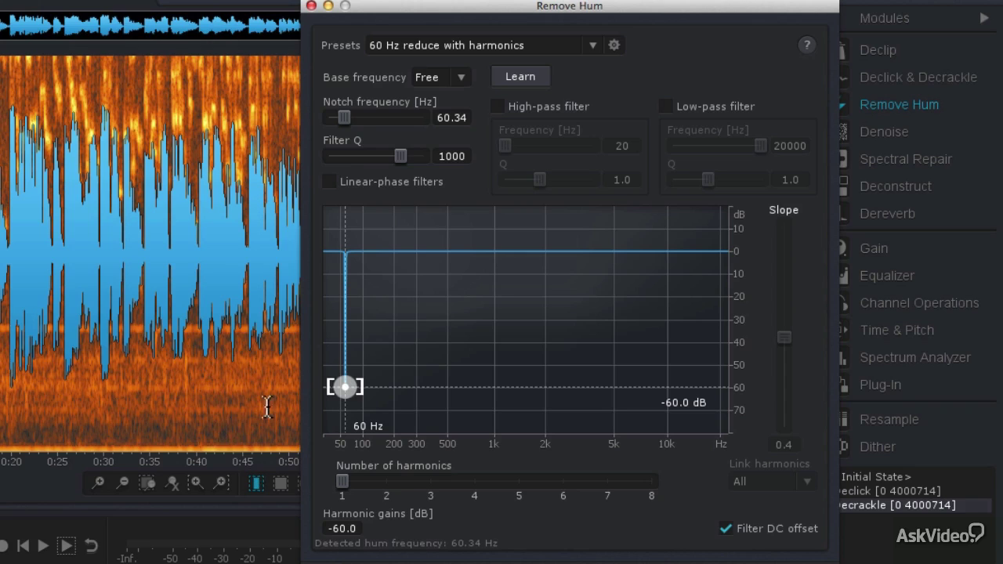
- Raise the number of hum harmonics to 4
{"action": "left_click", "coordinate": [385, 481]}
{"action": "left_click_drag", "start_coordinate": [424, 480], "coordinate": [440, 479]}
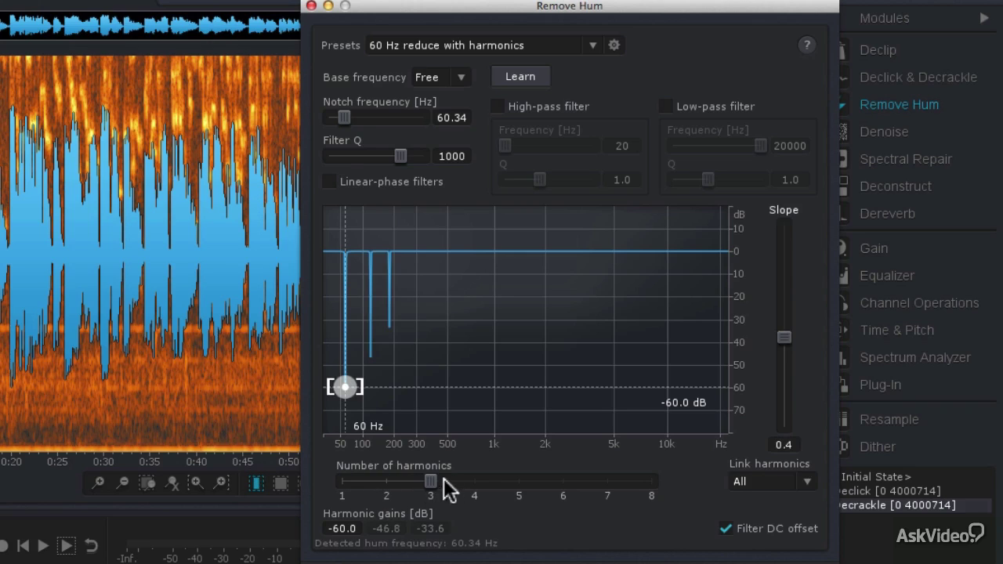
{"action": "left_click", "coordinate": [473, 479]}
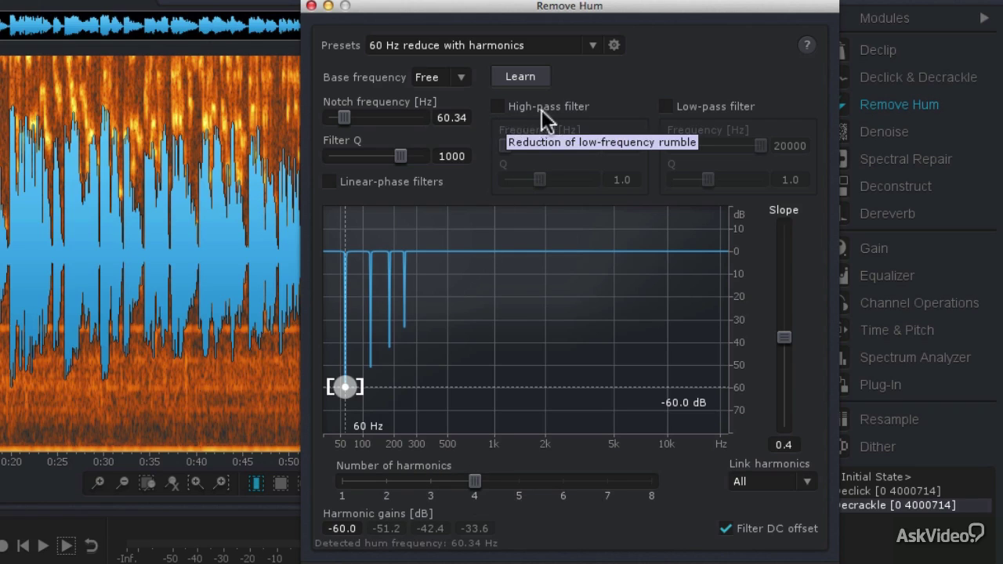
- Enable the high-pass filter in Remove Hum with its frequency set to 40 Hz
{"action": "left_click", "coordinate": [500, 108]}
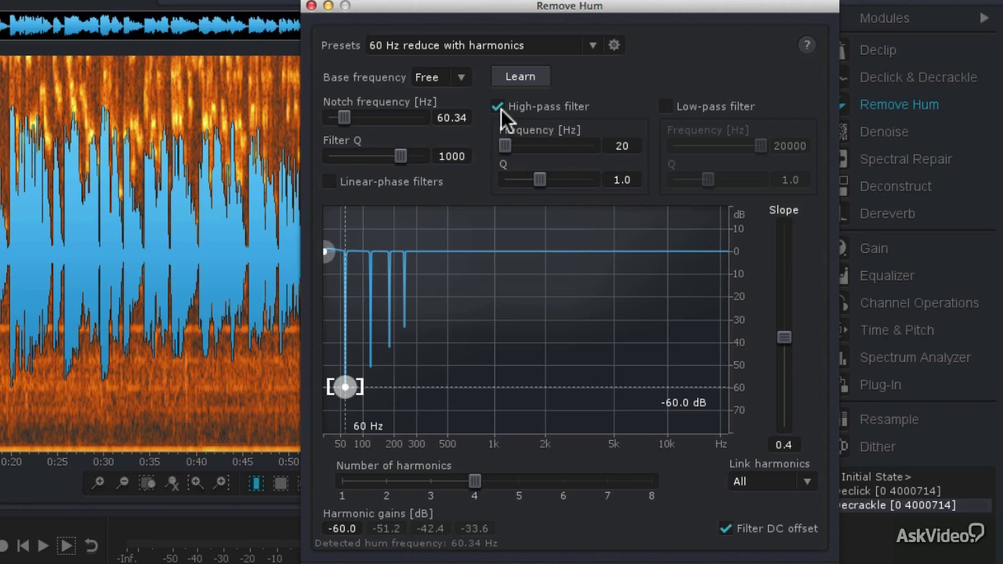
{"action": "left_click", "coordinate": [615, 146]}
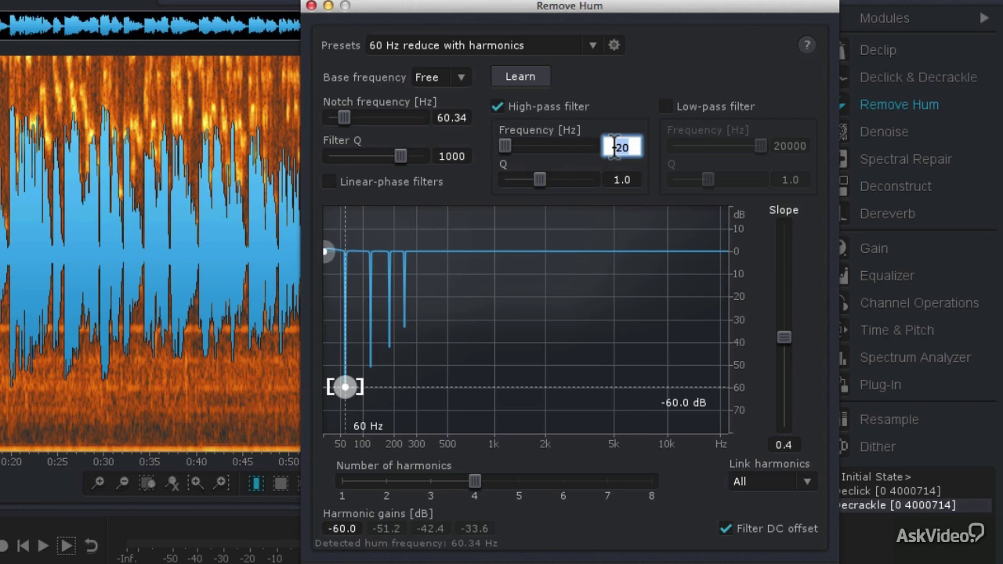
{"action": "type", "text": "40"}
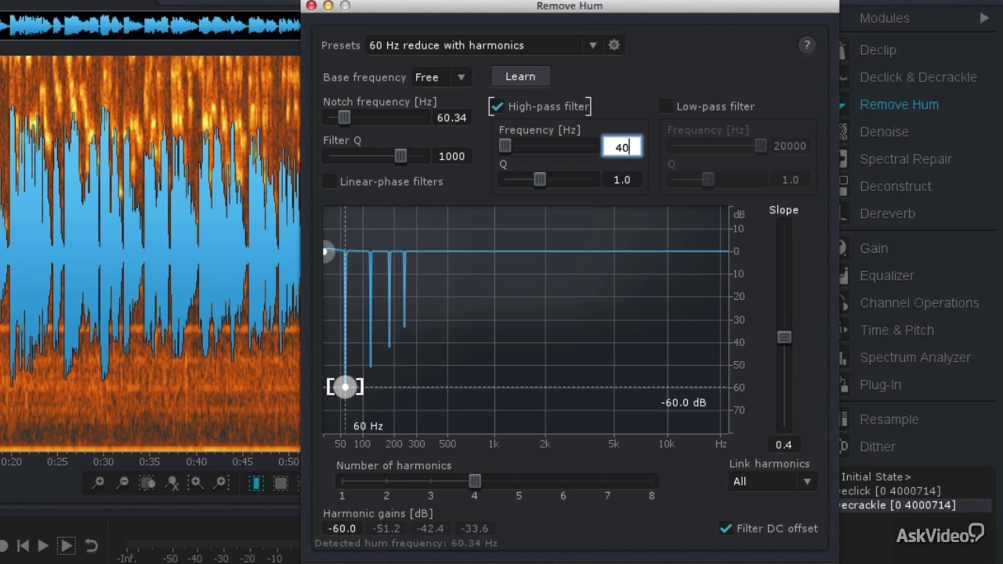
{"action": "key", "text": "Return"}
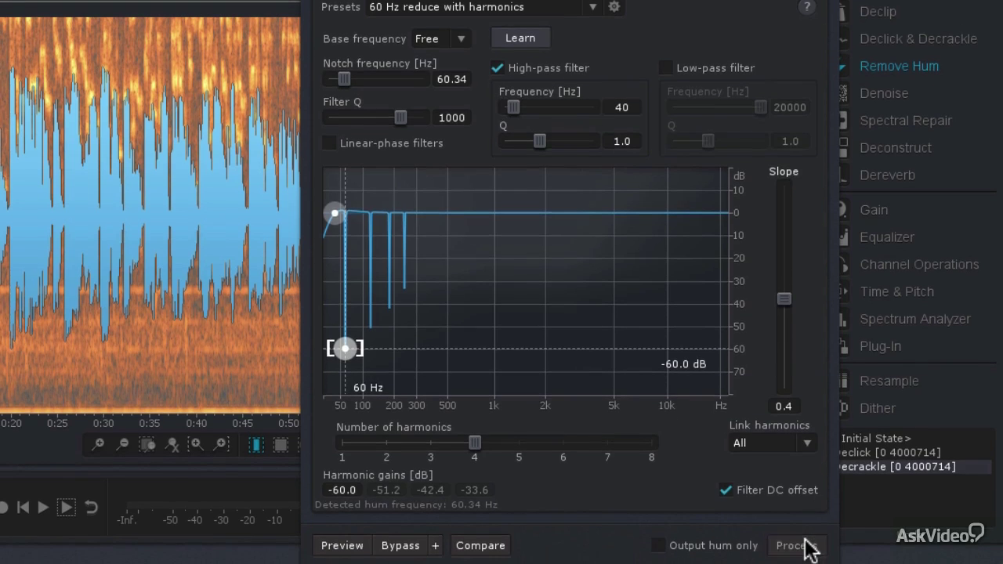
- Process the entire recording with the Remove Hum settings and close the module
{"action": "left_click", "coordinate": [800, 546]}
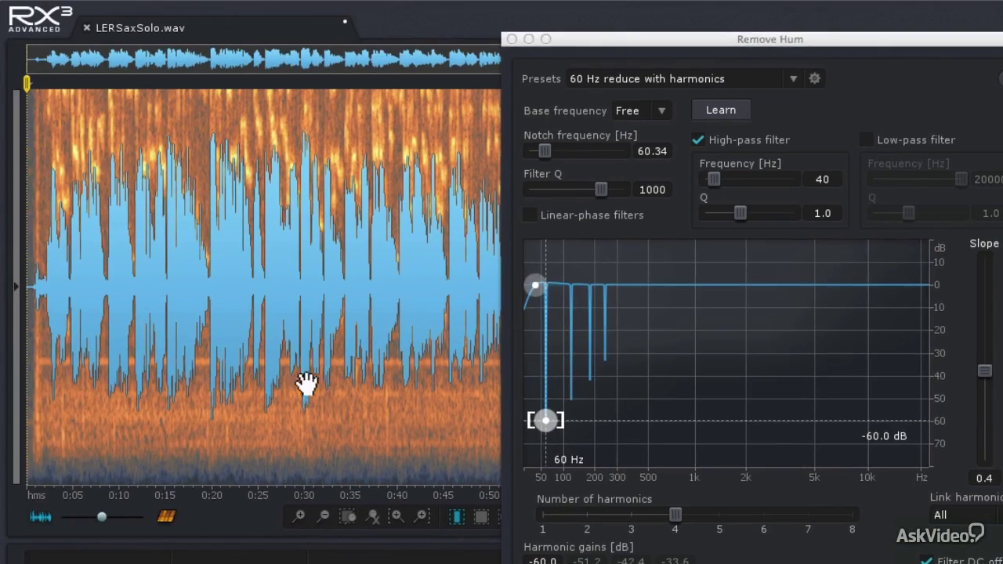
{"action": "left_click", "coordinate": [48, 81]}
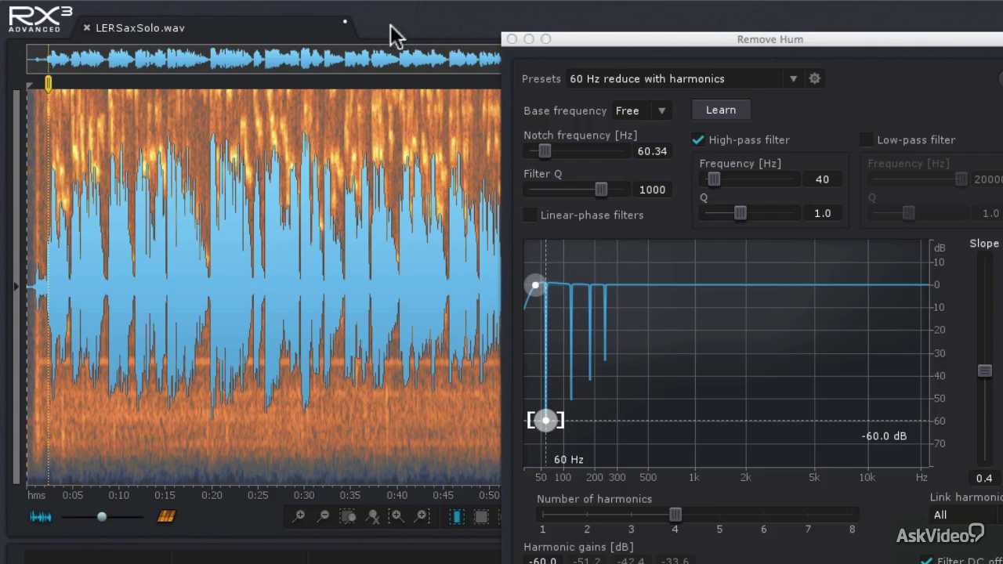
{"action": "left_click", "coordinate": [510, 39]}
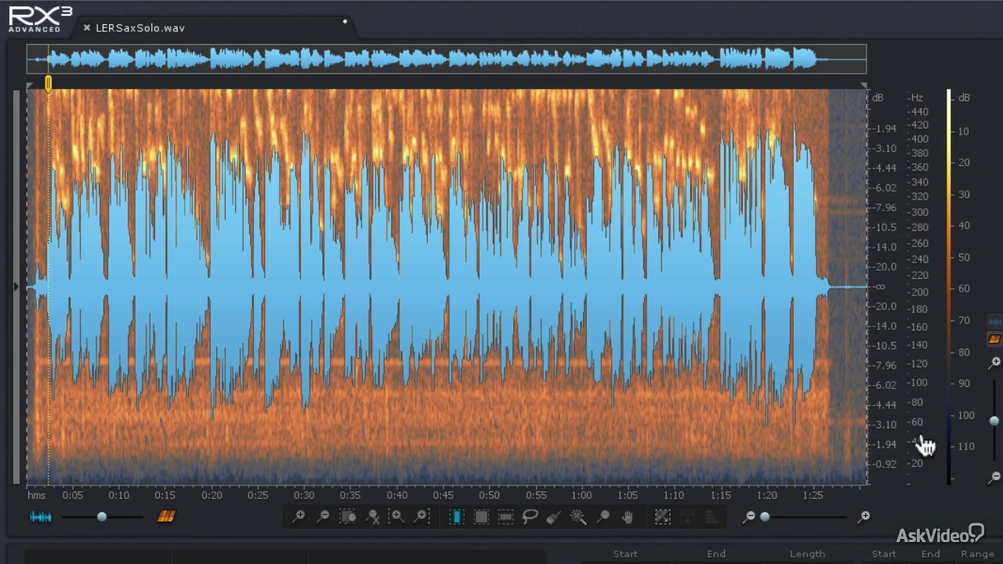
- Show the spectrogram without the waveform and select the frequency band from about 119 to 124 Hz across the entire recording
{"action": "scroll", "coordinate": [924, 441], "scroll_direction": "up", "scroll_amount": 5}
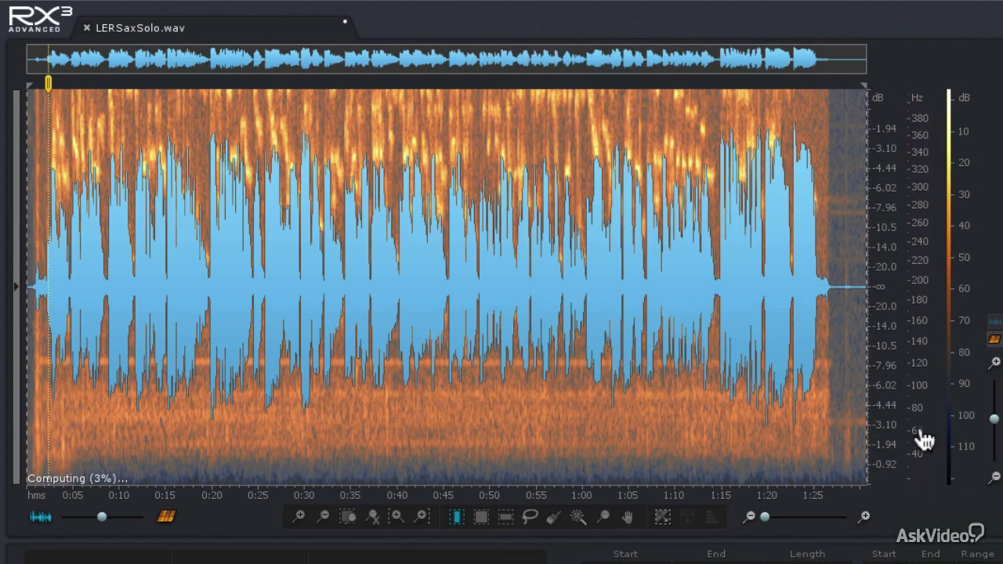
{"action": "scroll", "coordinate": [925, 440], "scroll_direction": "up", "scroll_amount": 1}
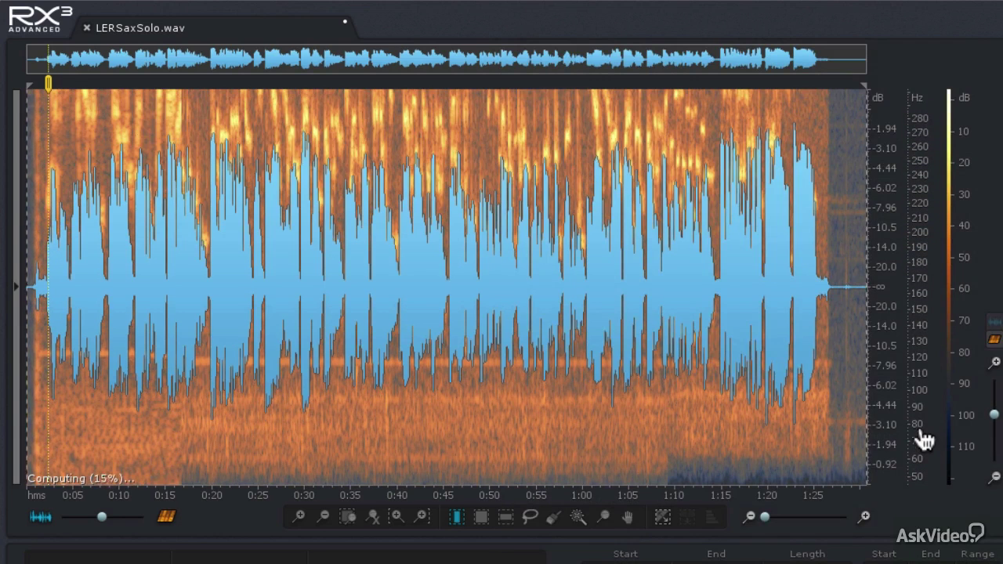
{"action": "scroll", "coordinate": [922, 450], "scroll_direction": "up", "scroll_amount": 2}
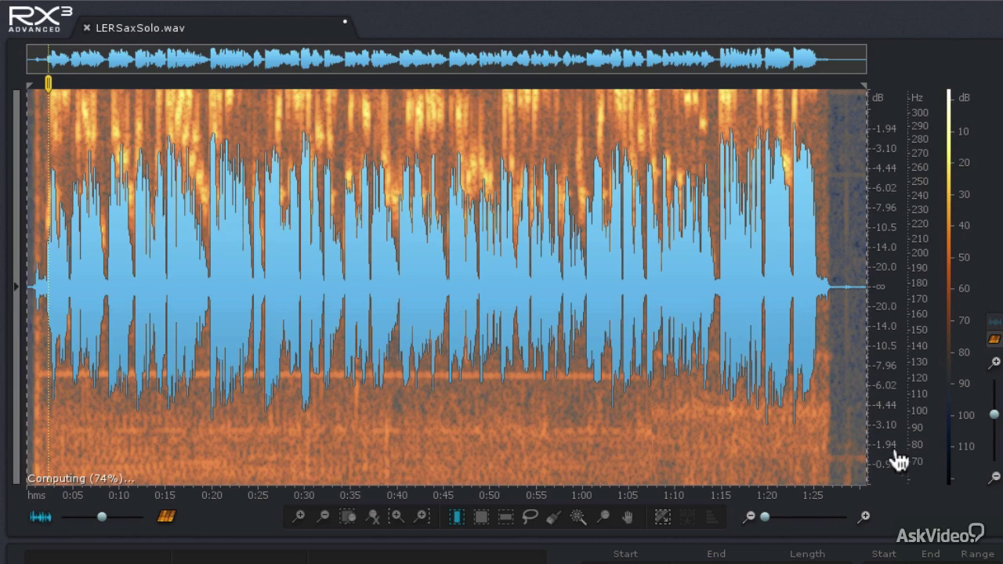
{"action": "left_click", "coordinate": [171, 517]}
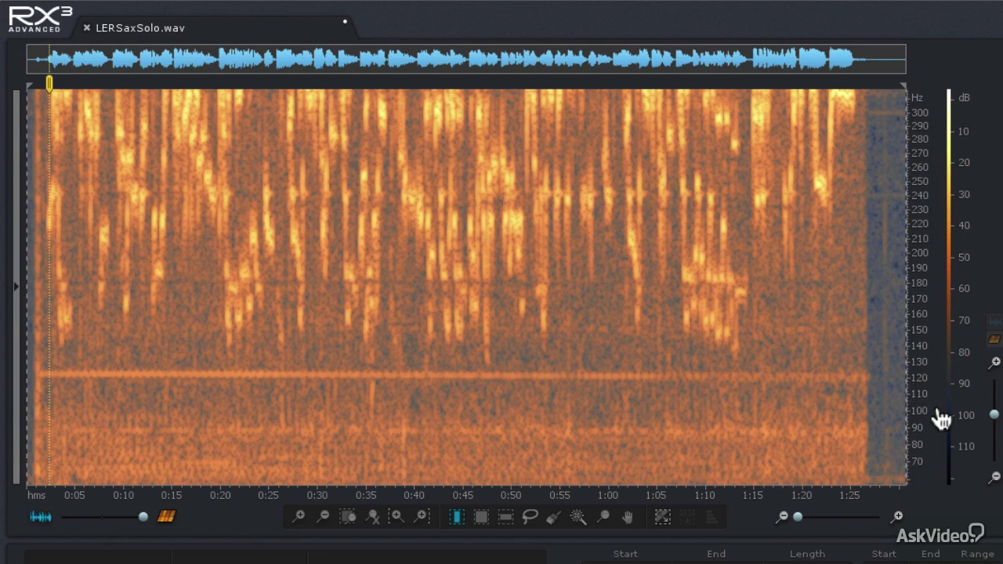
{"action": "scroll", "coordinate": [924, 419], "scroll_direction": "up", "scroll_amount": 1}
{"action": "scroll", "coordinate": [925, 418], "scroll_direction": "up", "scroll_amount": 4}
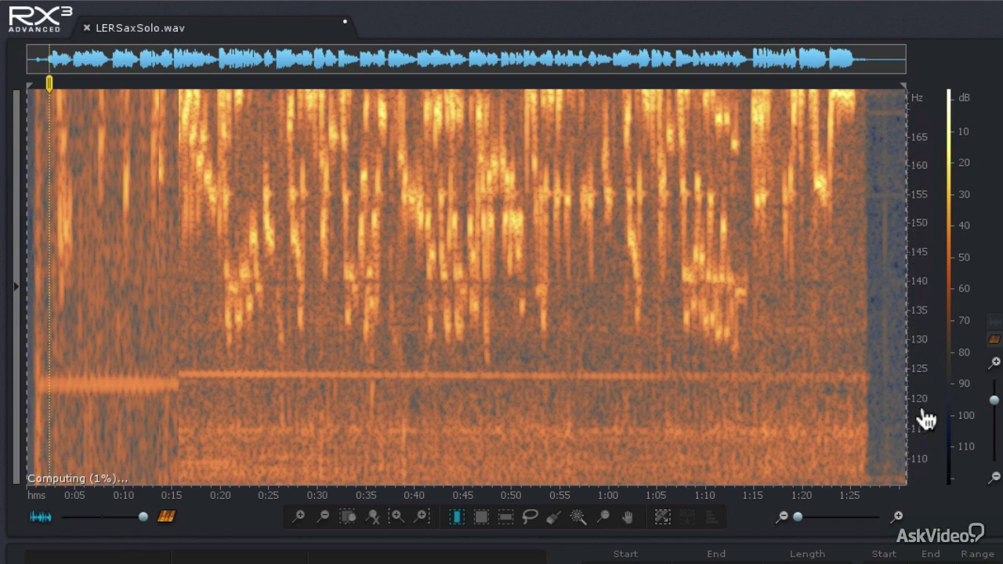
{"action": "scroll", "coordinate": [924, 418], "scroll_direction": "up", "scroll_amount": 4}
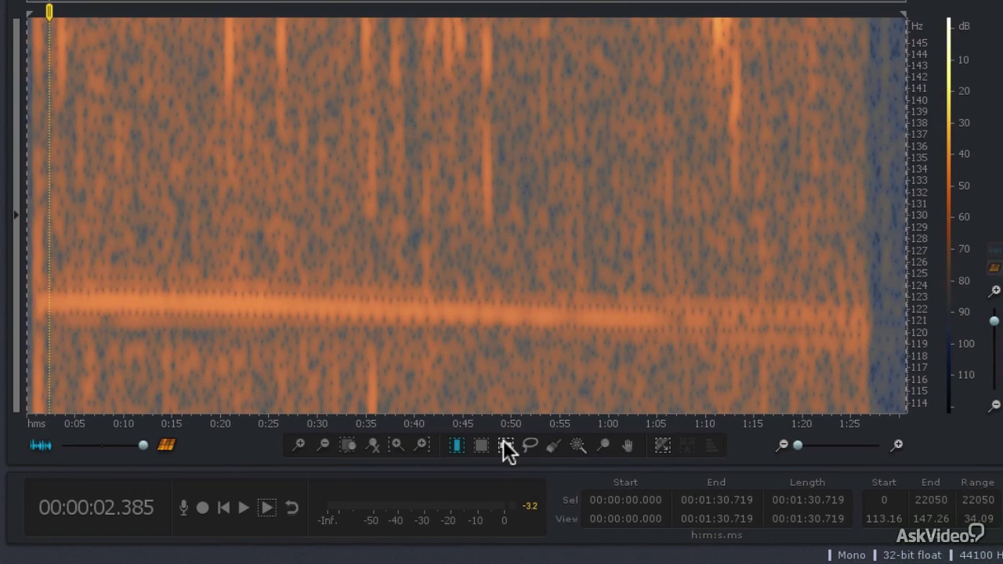
{"action": "left_click", "coordinate": [505, 445]}
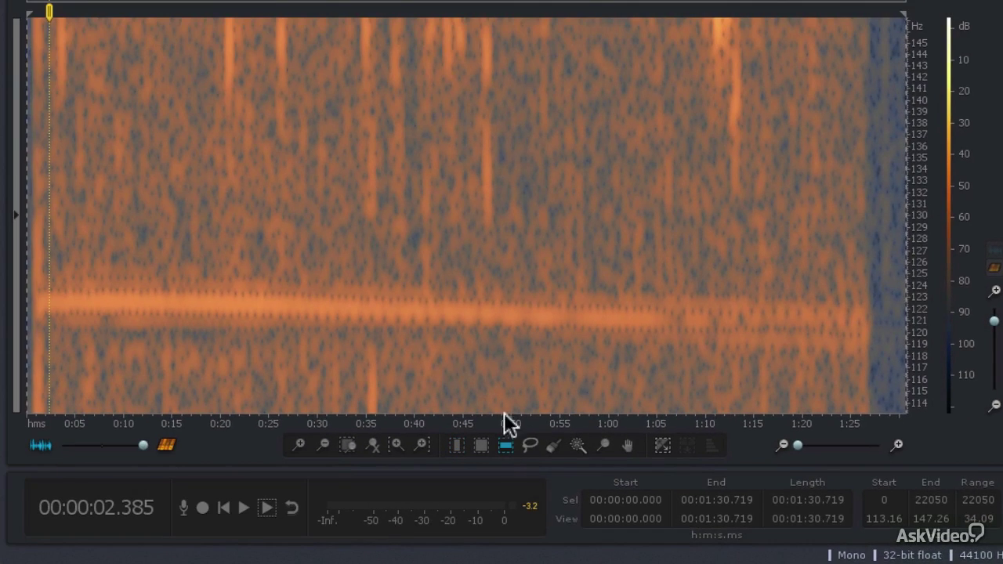
{"action": "left_click", "coordinate": [487, 291]}
{"action": "left_click_drag", "start_coordinate": [475, 283], "coordinate": [477, 344]}
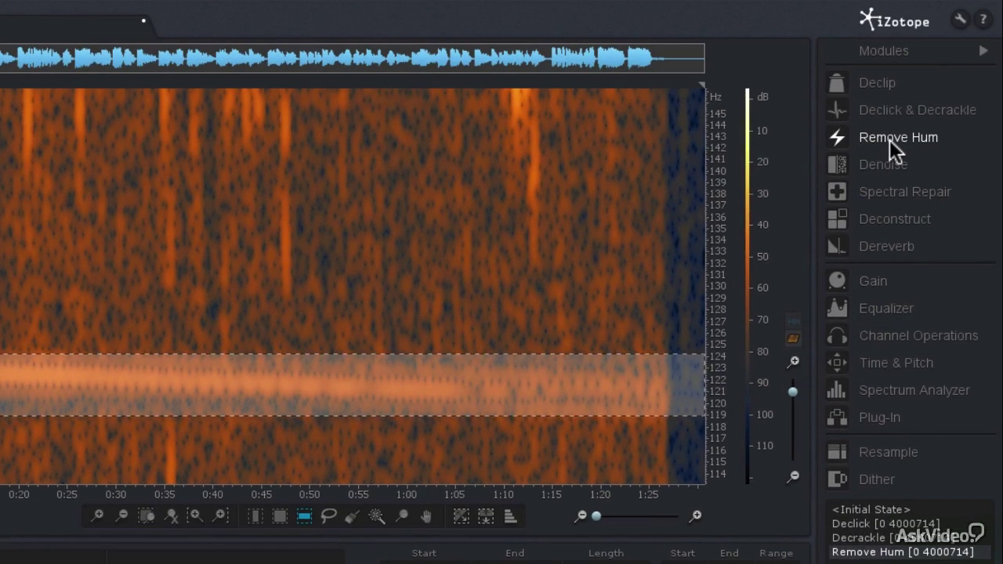
- Open Remove Hum and set the notch frequency to 122 Hz and the filter Q to 198
{"action": "left_click", "coordinate": [890, 140]}
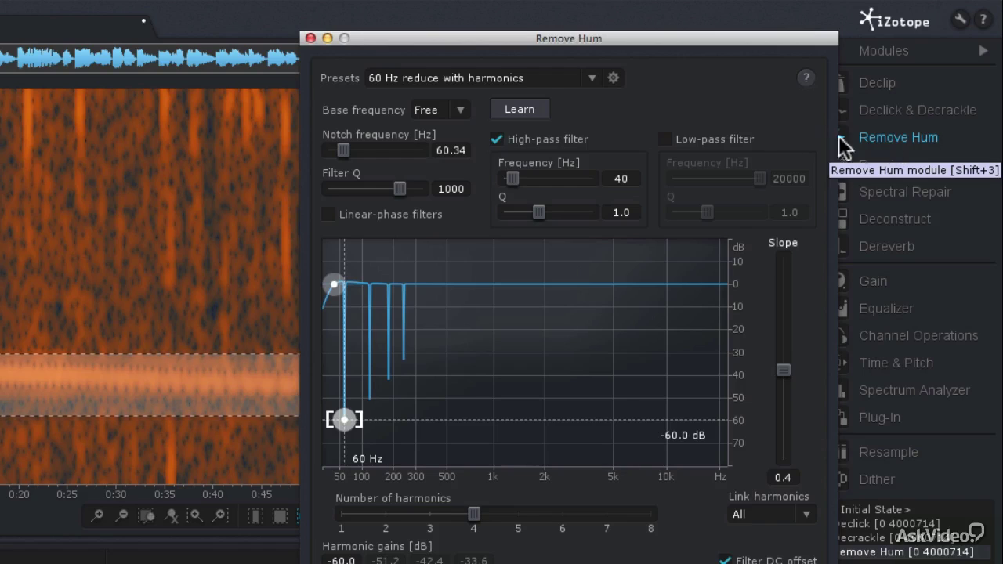
{"action": "left_click", "coordinate": [451, 151]}
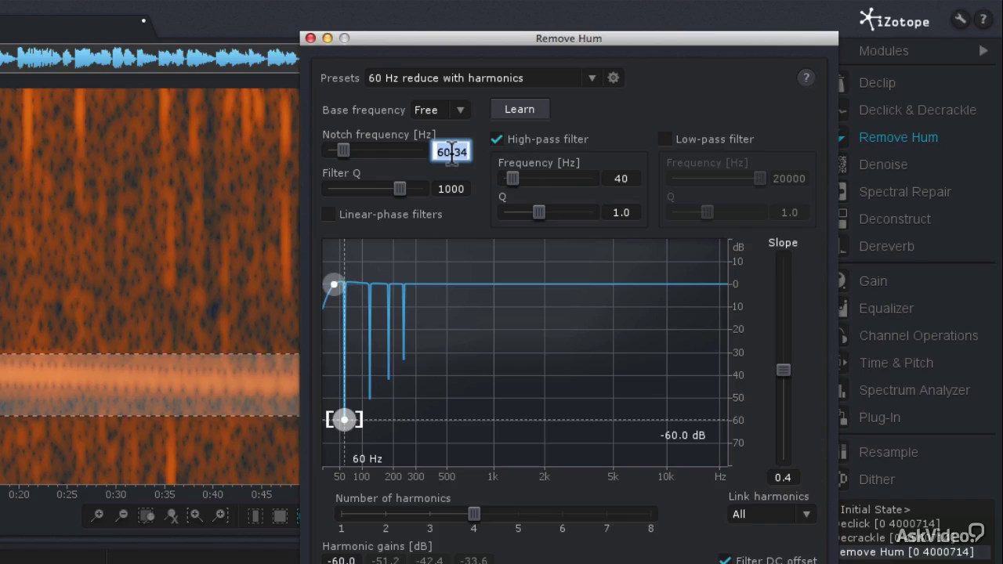
{"action": "type", "text": "123"}
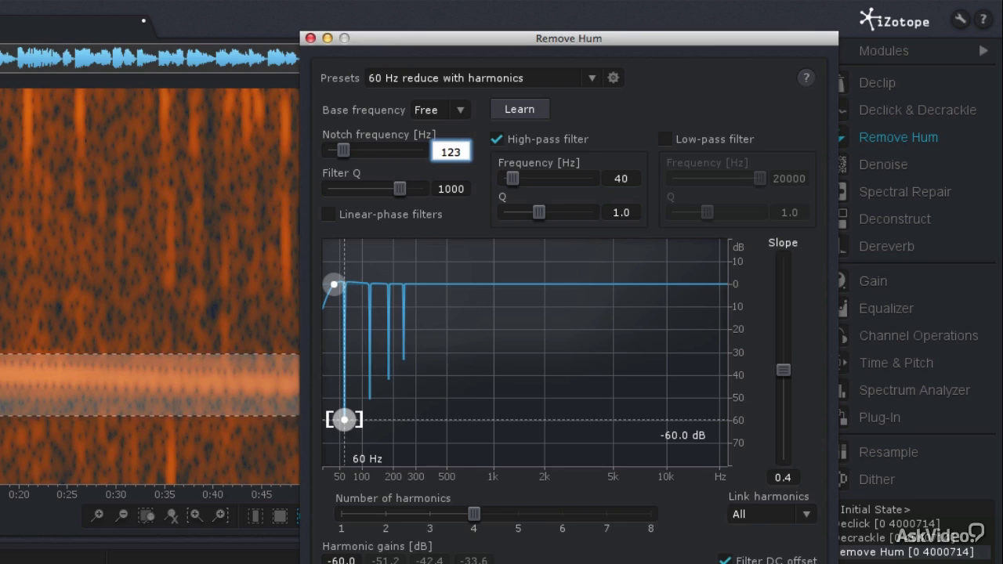
{"action": "key", "text": "BackSpace"}
{"action": "type", "text": "2"}
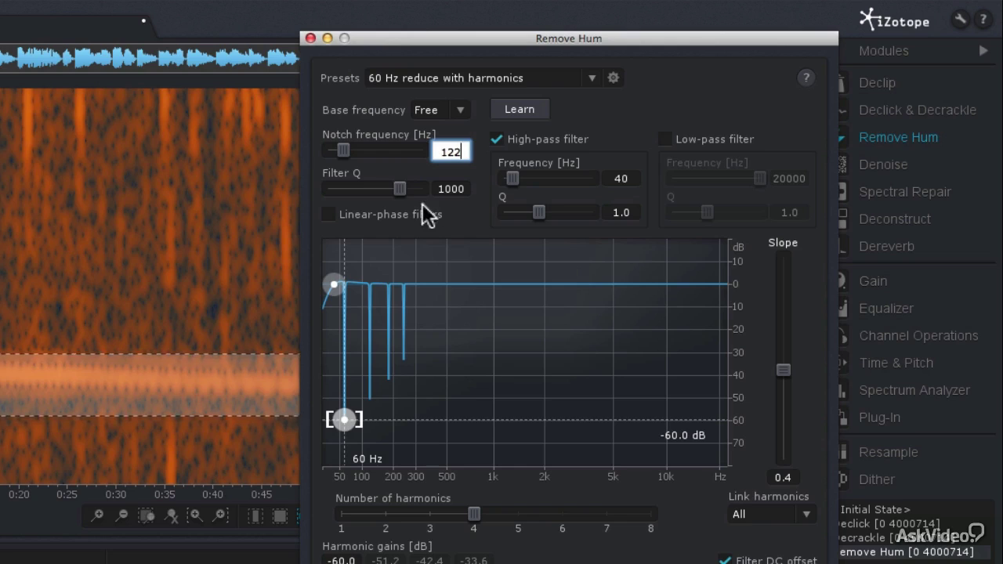
{"action": "left_click_drag", "start_coordinate": [401, 190], "coordinate": [368, 190]}
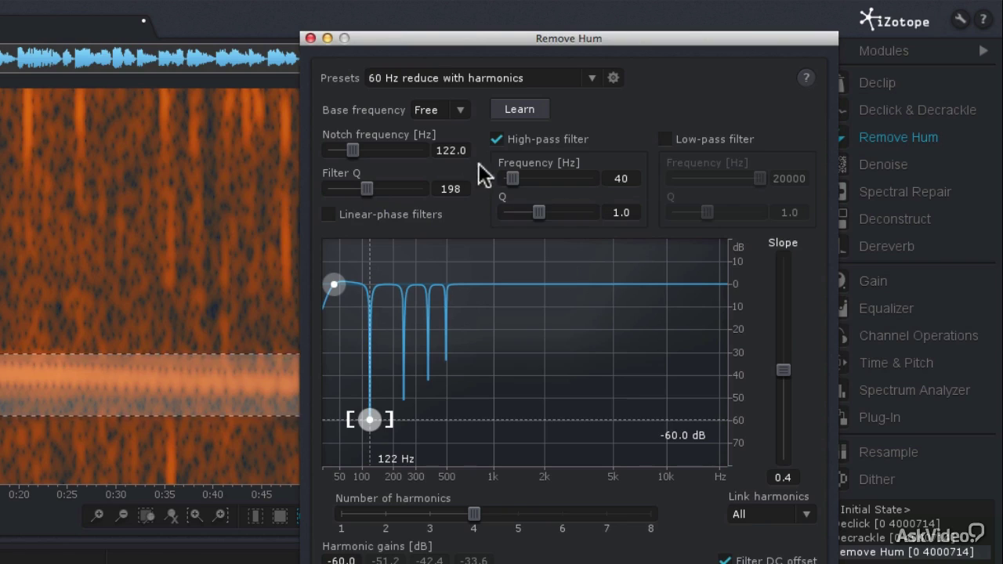
- Turn off the high-pass filter in Remove Hum and reduce the number of harmonics to 1
{"action": "left_click", "coordinate": [496, 138]}
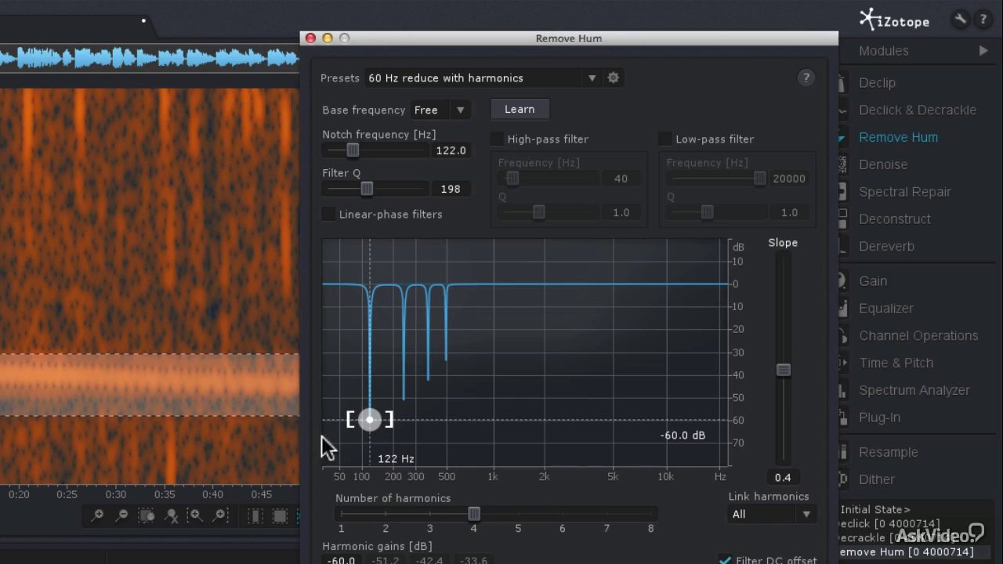
{"action": "left_click_drag", "start_coordinate": [472, 523], "coordinate": [348, 513]}
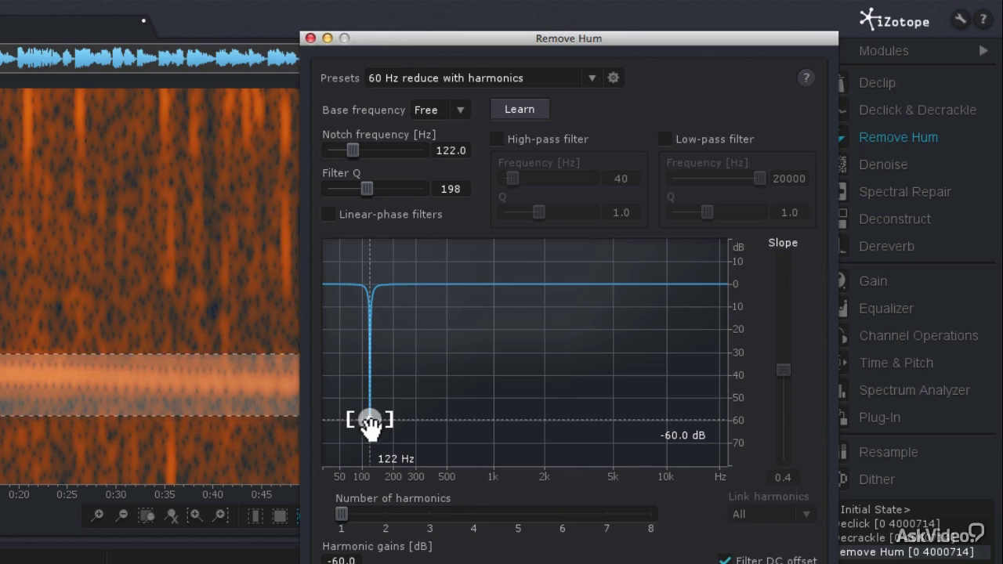
- Set the notch to 118.5 Hz with Q 189 and a gain of -79.8 dB, and process the audio
{"action": "left_click_drag", "start_coordinate": [370, 423], "coordinate": [371, 463]}
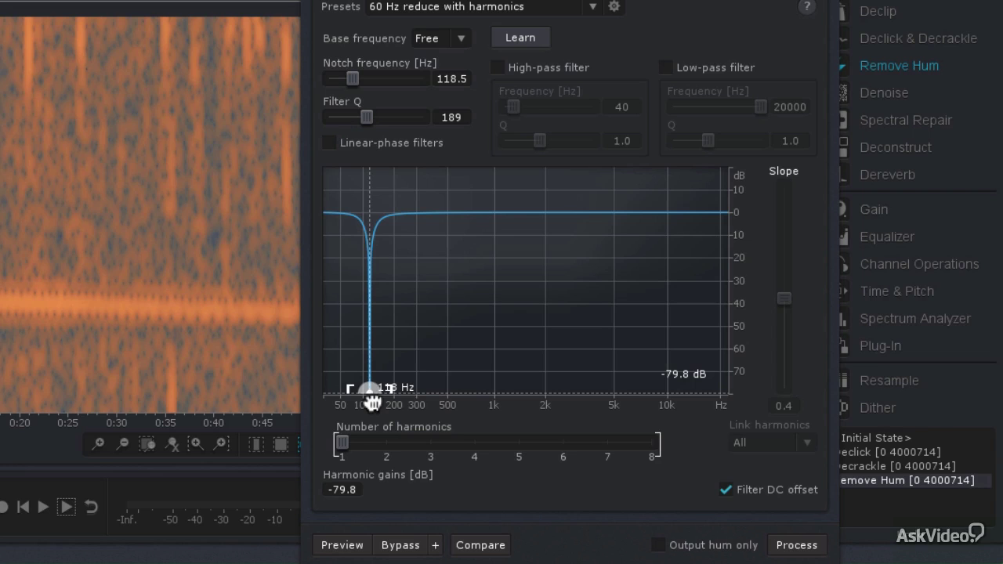
{"action": "left_click", "coordinate": [796, 545]}
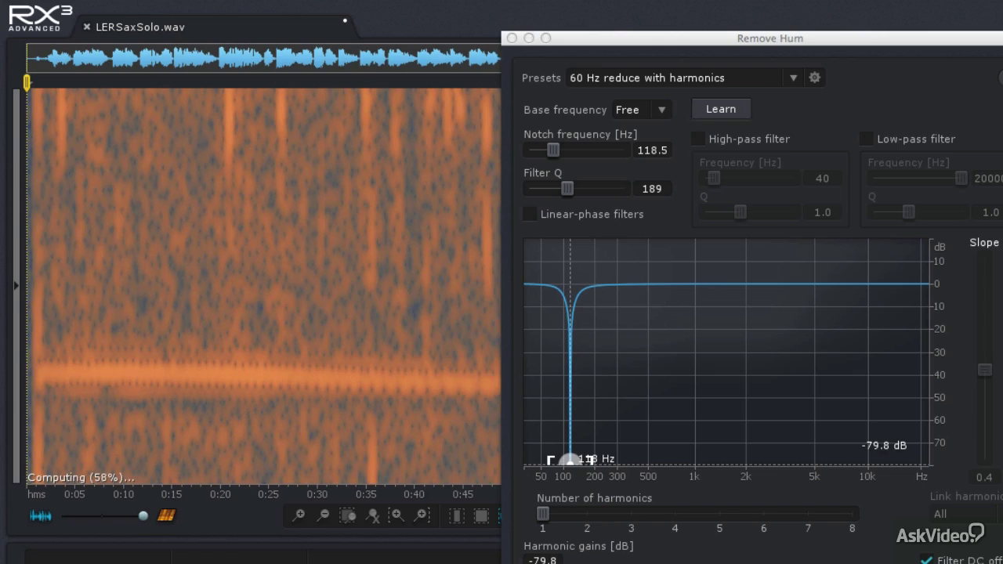
- Set the notch frequency to 123.6 Hz and close the Remove Hum module
{"action": "left_click", "coordinate": [553, 149]}
{"action": "left_click_drag", "start_coordinate": [554, 149], "coordinate": [553, 149]}
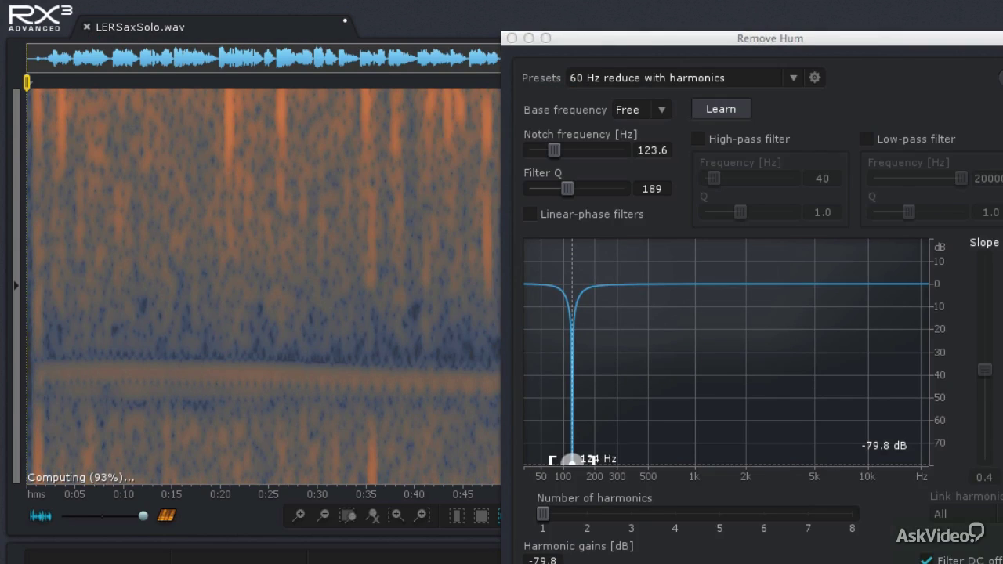
{"action": "left_click", "coordinate": [512, 38]}
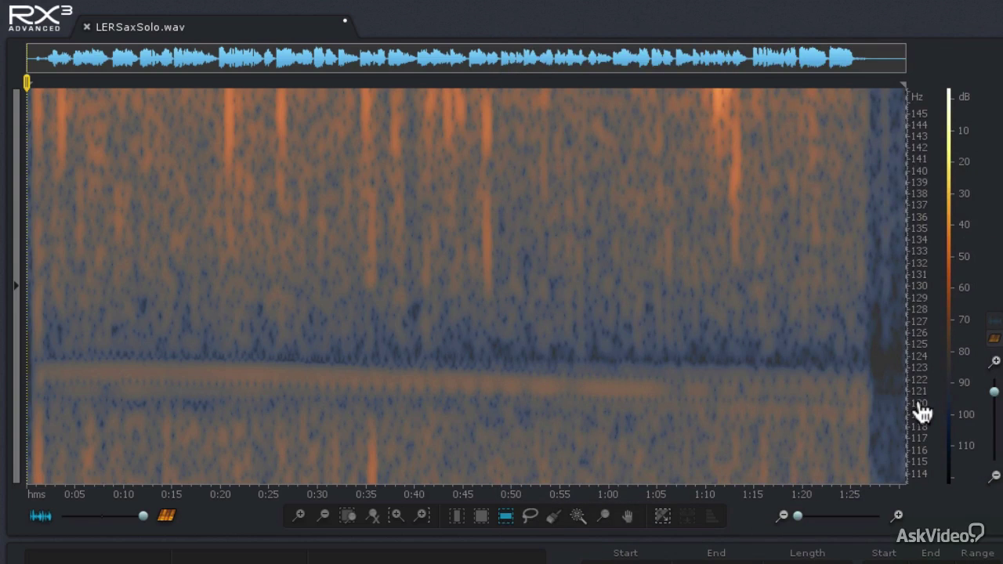
- Blend the waveform back over the full-range spectrogram and play the recording from the start
{"action": "scroll", "coordinate": [922, 413], "scroll_direction": "down", "scroll_amount": 5}
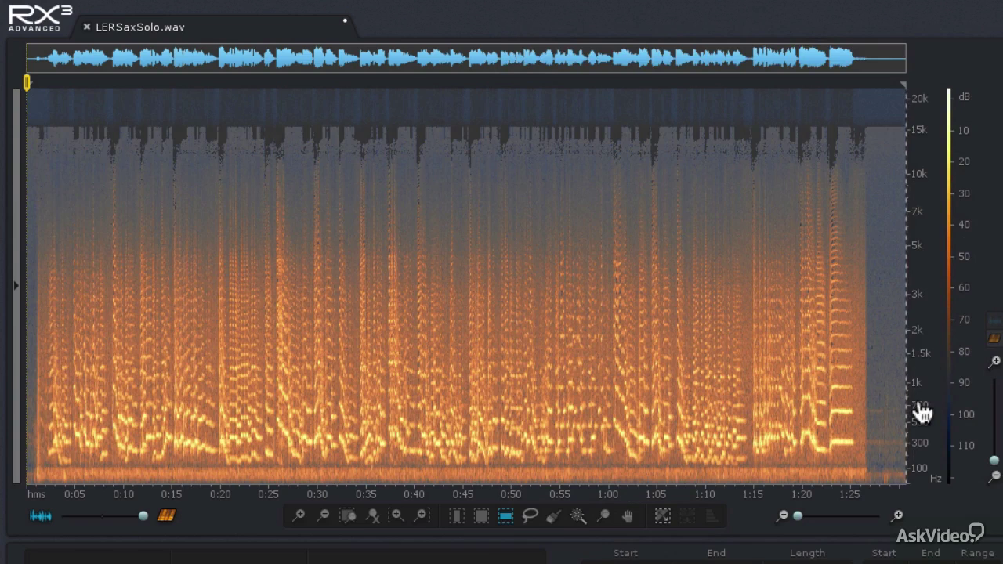
{"action": "left_click", "coordinate": [103, 515]}
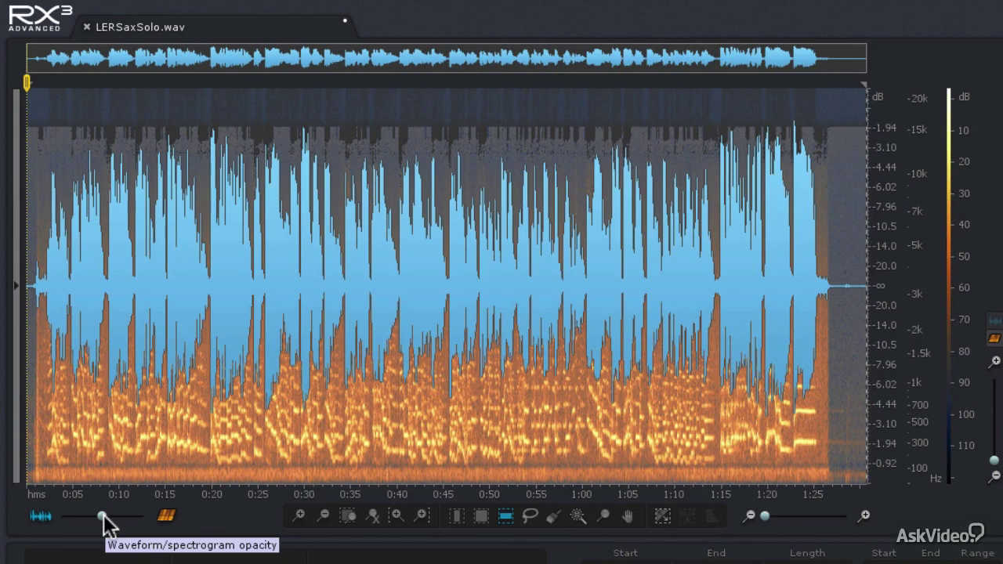
{"action": "key", "text": "space"}
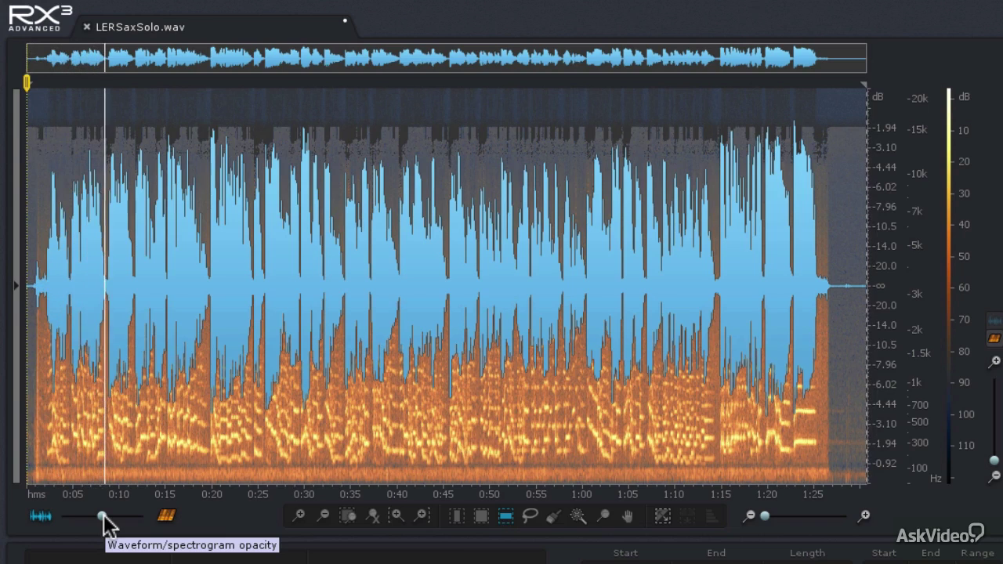
{"action": "key", "text": "space"}
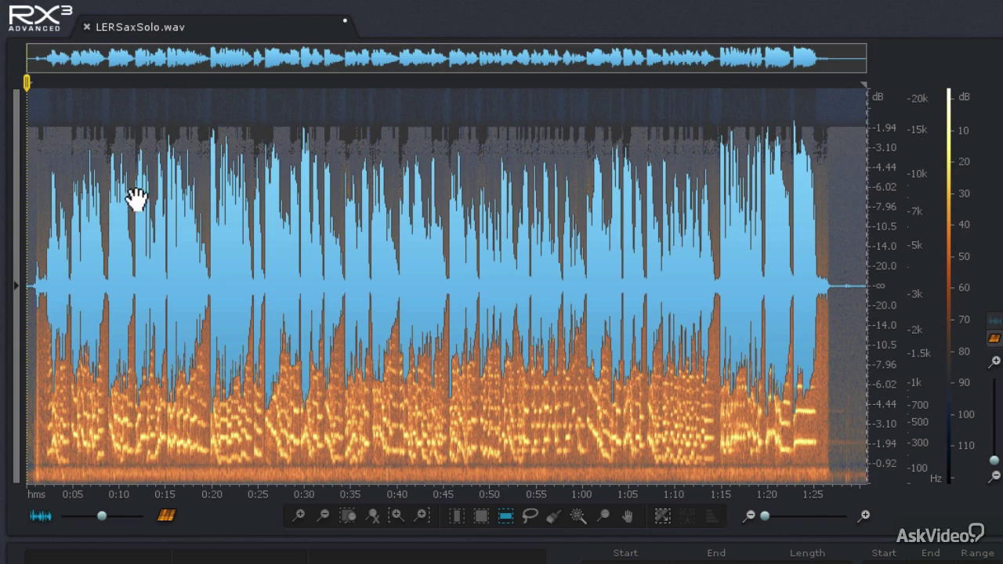
- Clear the selection and listen to the opening of the recording from about 0:01
{"action": "left_click", "coordinate": [87, 147]}
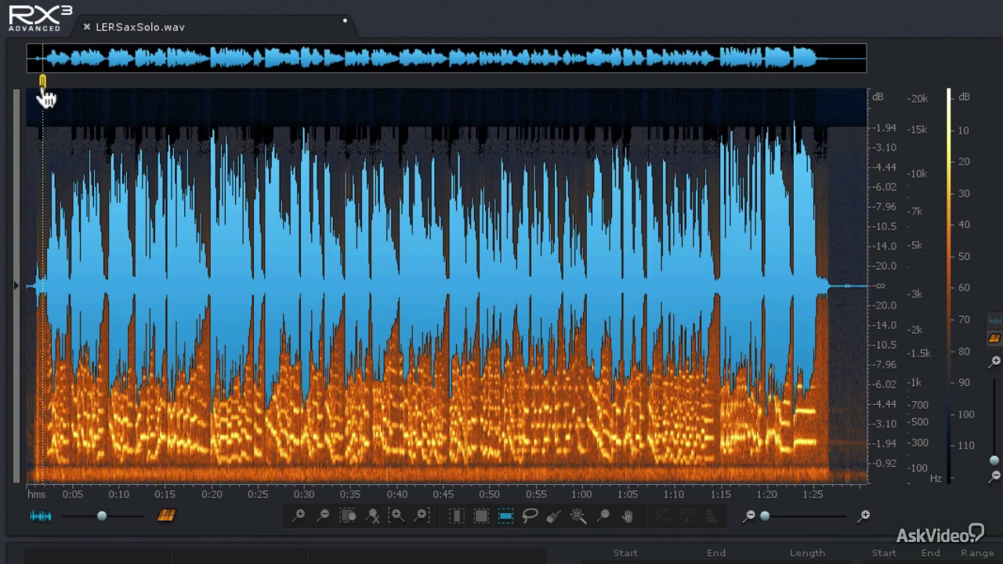
{"action": "left_click", "coordinate": [37, 84]}
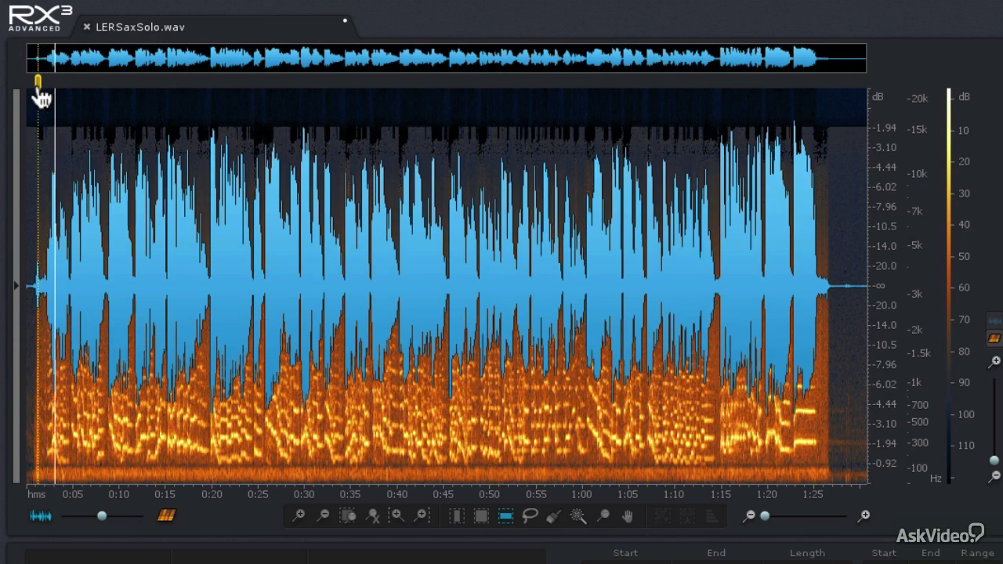
{"action": "key", "text": "space"}
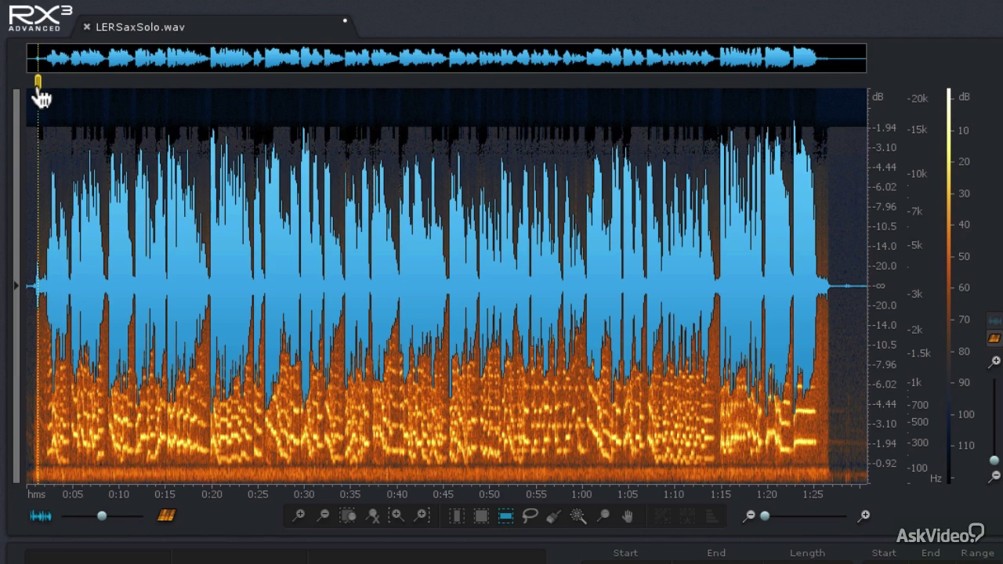
{"action": "key", "text": "space"}
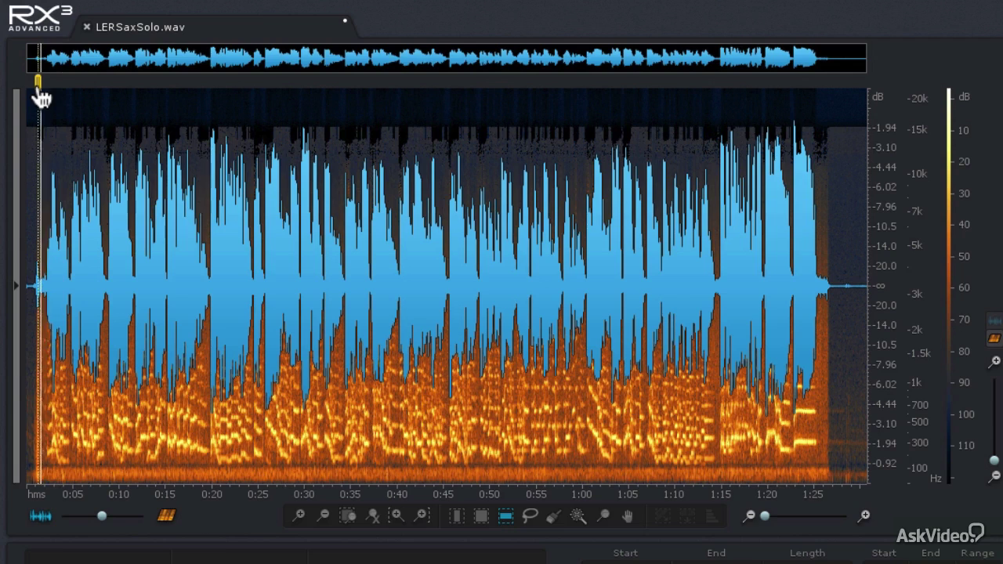
{"action": "key", "text": "space"}
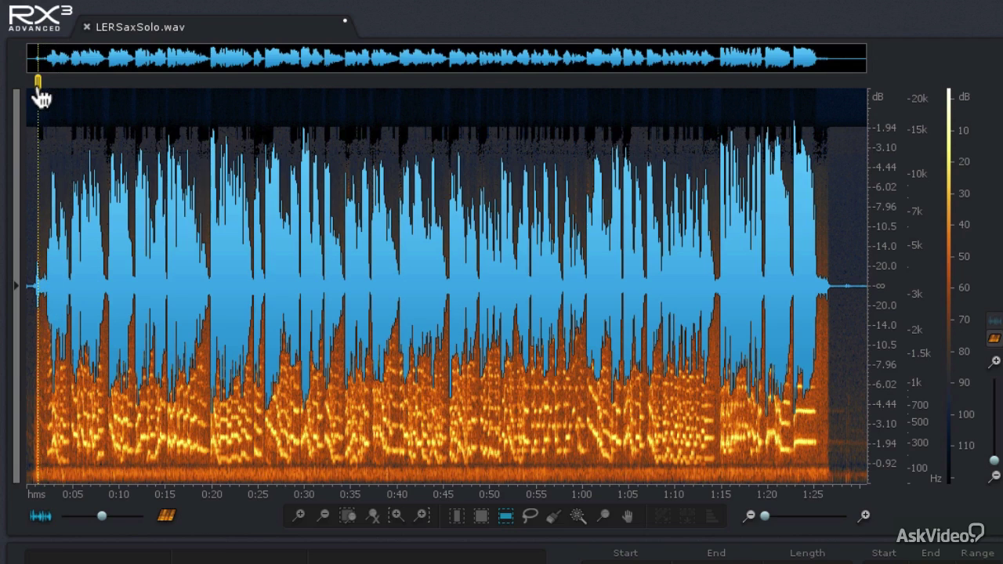
- Play the end of the recording from about 1:25 to hear the background noise after the last note
{"action": "left_click", "coordinate": [815, 123]}
{"action": "key", "text": "space"}
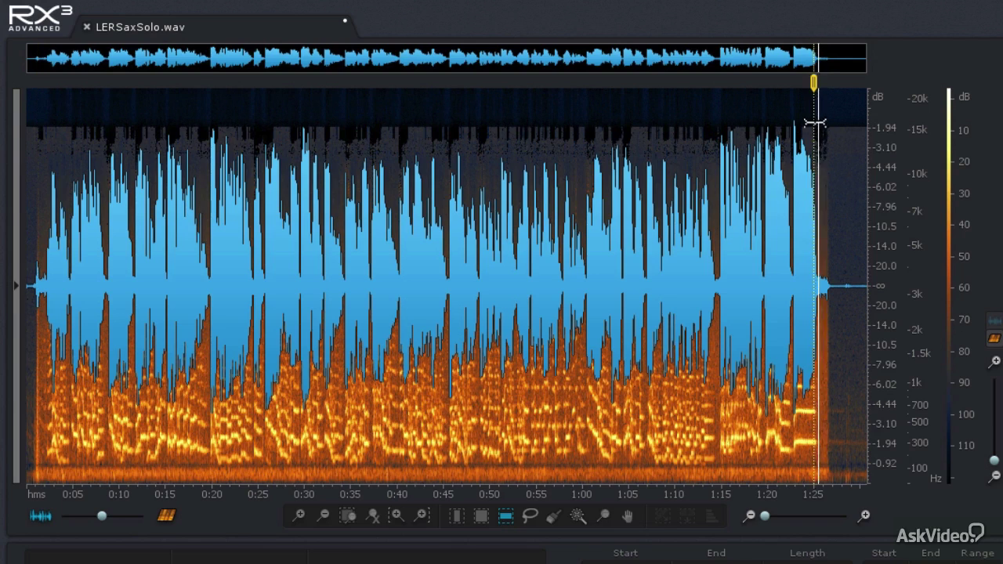
{"action": "key", "text": "space"}
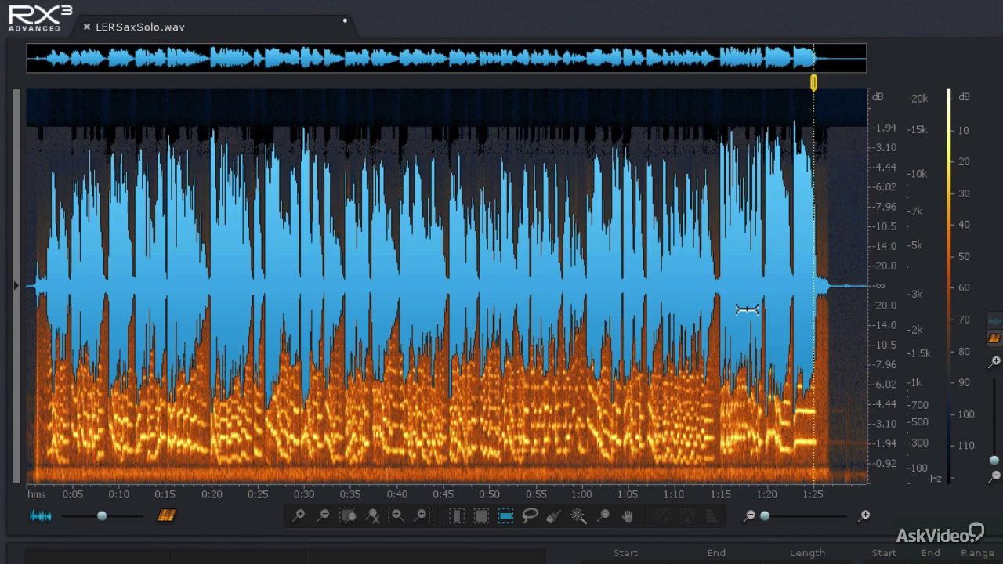
- Select the time range from about 1:25 to 1:26.7 after the last note and fit it to the view
{"action": "key", "text": "t"}
{"action": "left_click_drag", "start_coordinate": [812, 281], "coordinate": [829, 282]}
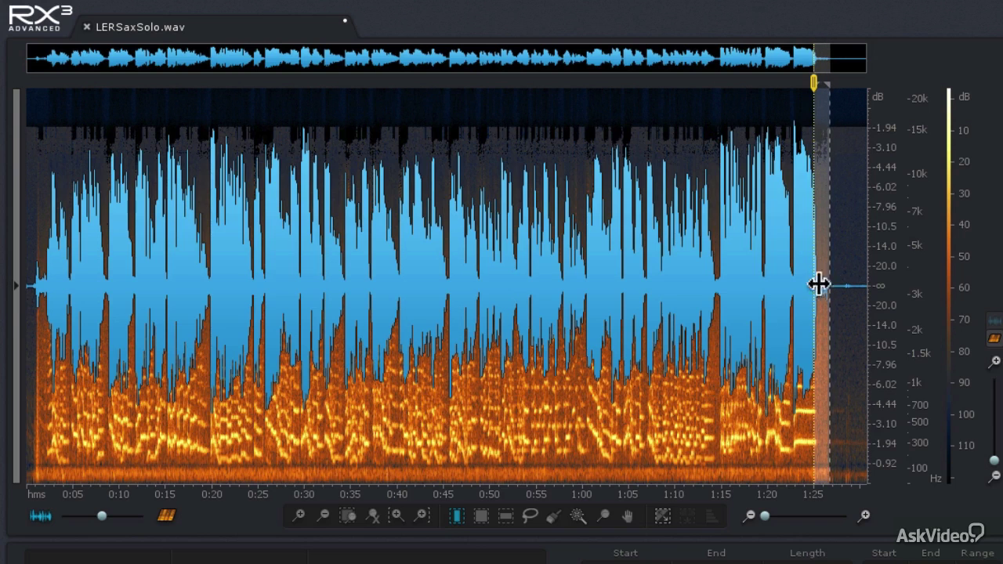
{"action": "left_click", "coordinate": [350, 517]}
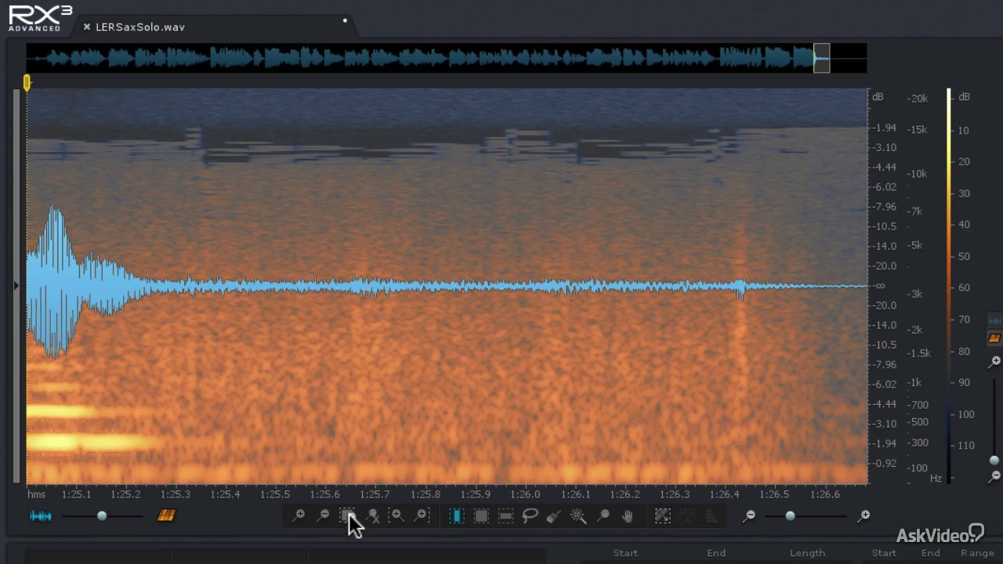
- Narrow the time selection to the noise-only stretch from about 1:25.8 to 1:26.4
{"action": "left_click_drag", "start_coordinate": [26, 209], "coordinate": [205, 212]}
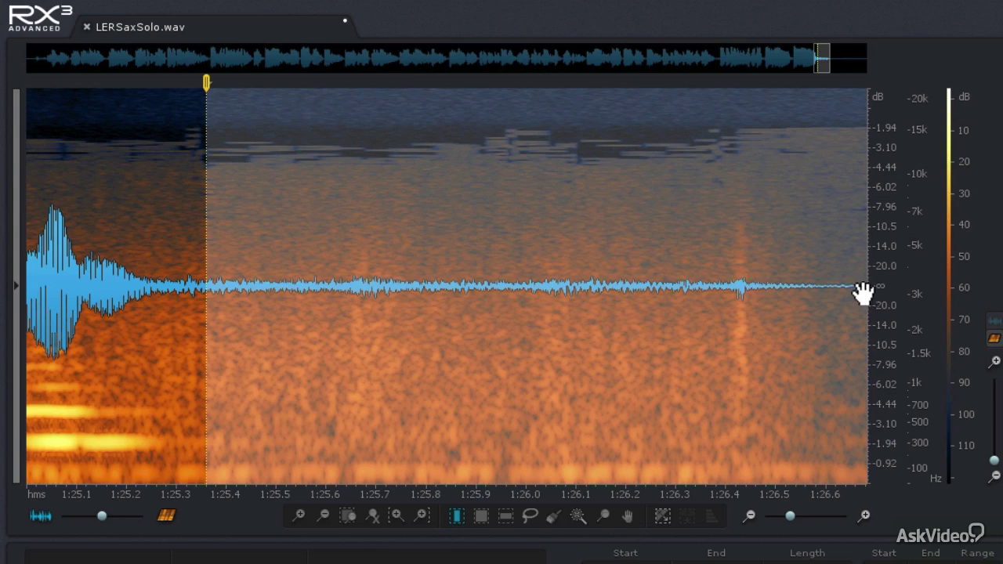
{"action": "left_click_drag", "start_coordinate": [772, 376], "coordinate": [698, 376]}
{"action": "left_click_drag", "start_coordinate": [780, 357], "coordinate": [725, 358]}
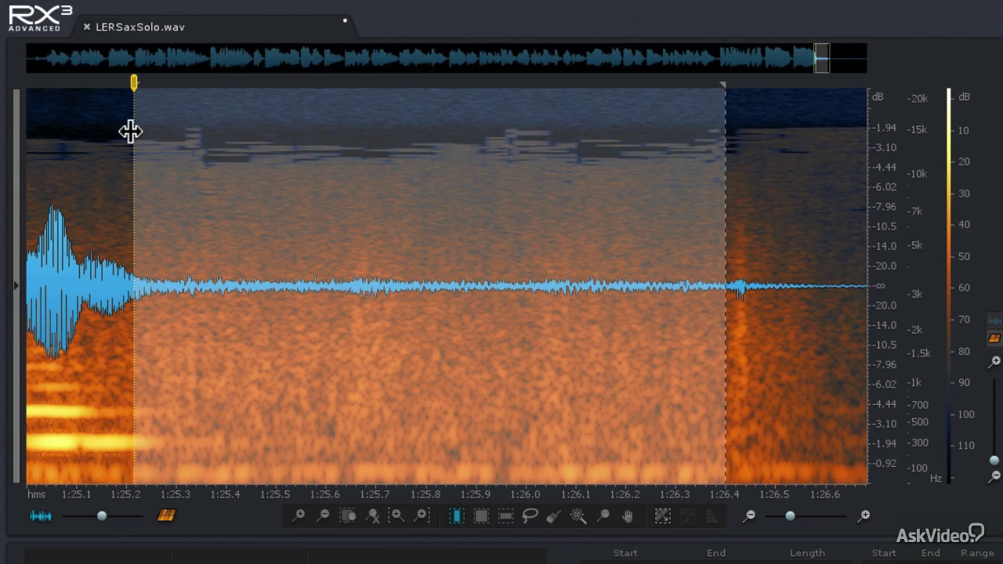
{"action": "left_click_drag", "start_coordinate": [130, 132], "coordinate": [423, 288]}
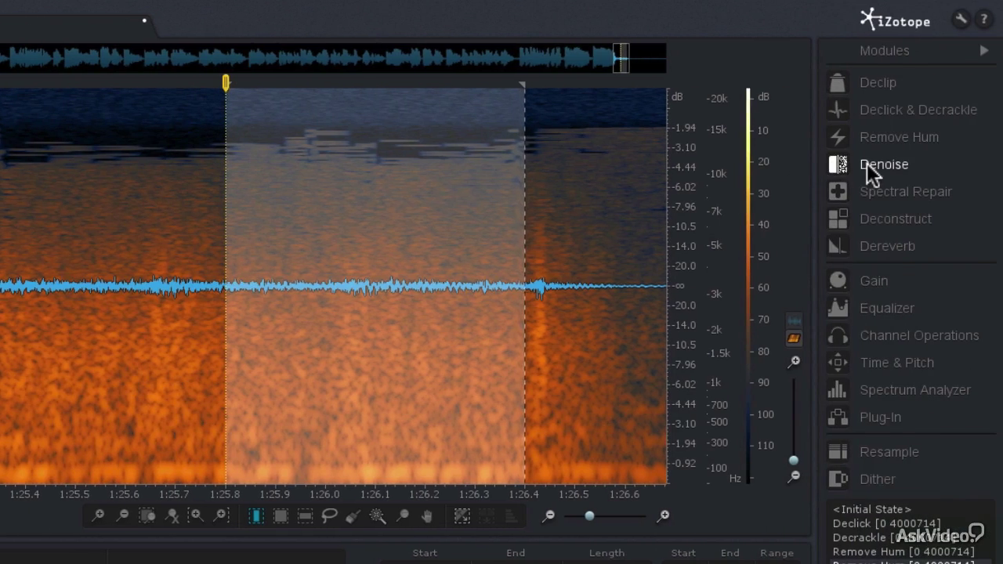
- Learn the Denoise noise profile from the selected noise-only passage in Manual spectral mode and set Artifact control to 7.0
{"action": "left_click", "coordinate": [866, 163]}
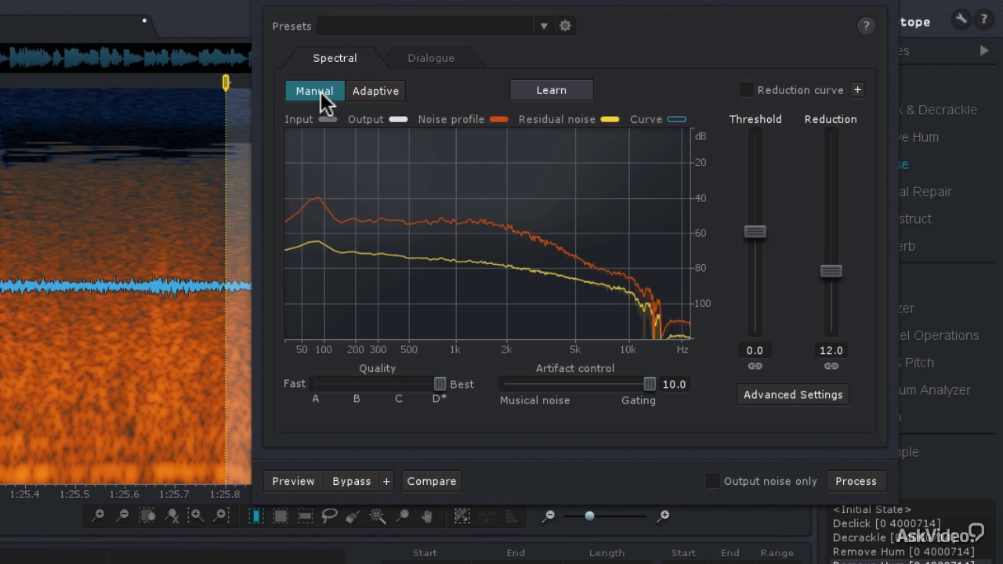
{"action": "left_click", "coordinate": [539, 93]}
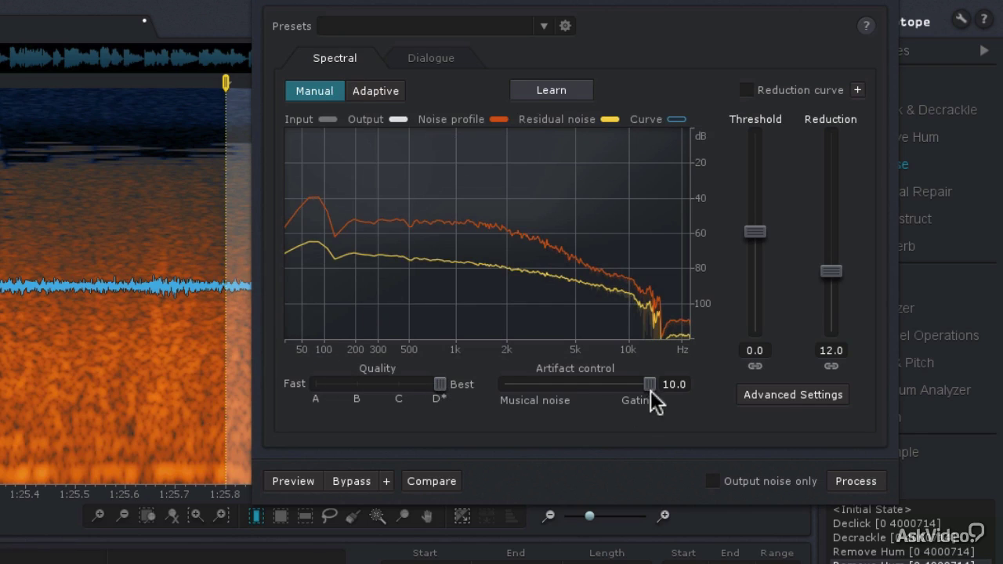
{"action": "left_click_drag", "start_coordinate": [649, 384], "coordinate": [613, 386]}
{"action": "scroll", "coordinate": [614, 385], "scroll_direction": "down", "scroll_amount": 1}
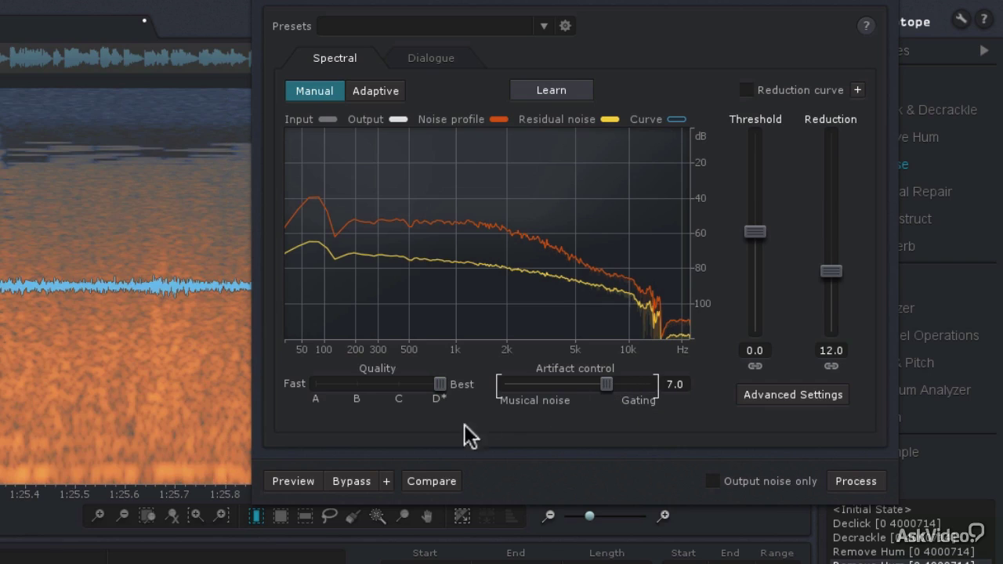
- Preview the denoising, set Artifact control to 9.0 and compare the result with the bypassed signal
{"action": "left_click", "coordinate": [288, 479]}
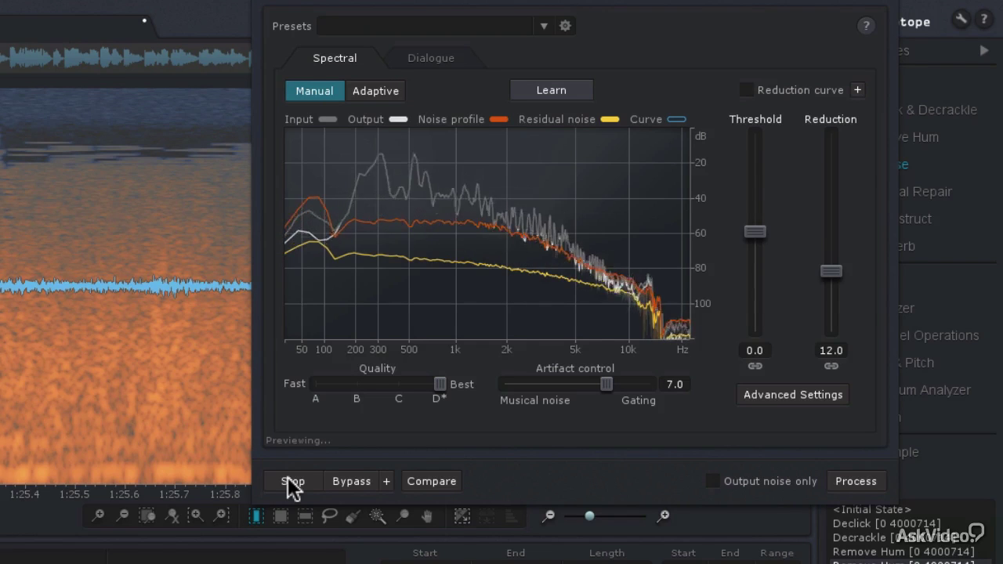
{"action": "left_click_drag", "start_coordinate": [603, 381], "coordinate": [633, 382]}
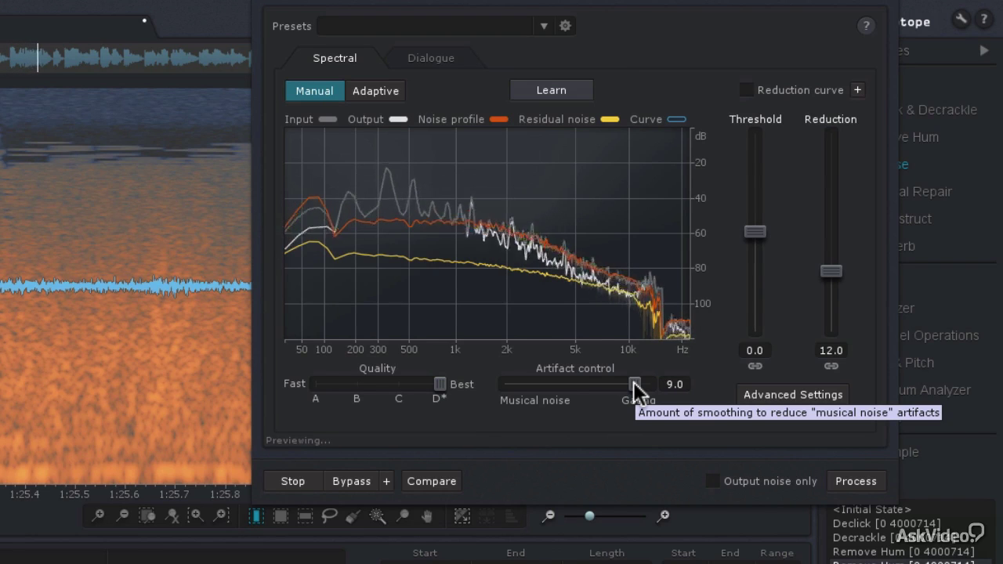
{"action": "left_click", "coordinate": [359, 483]}
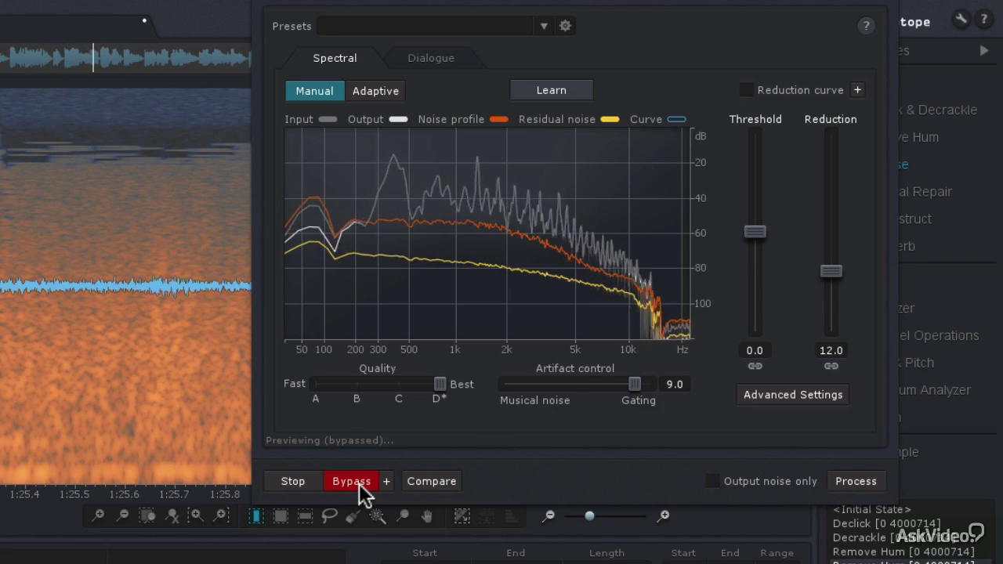
{"action": "left_click", "coordinate": [359, 483]}
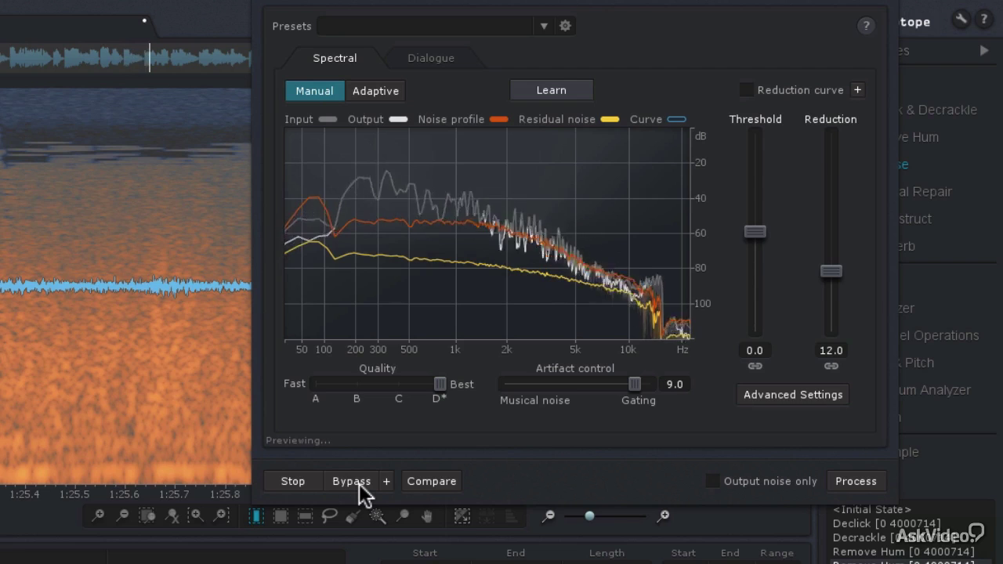
{"action": "left_click", "coordinate": [289, 478]}
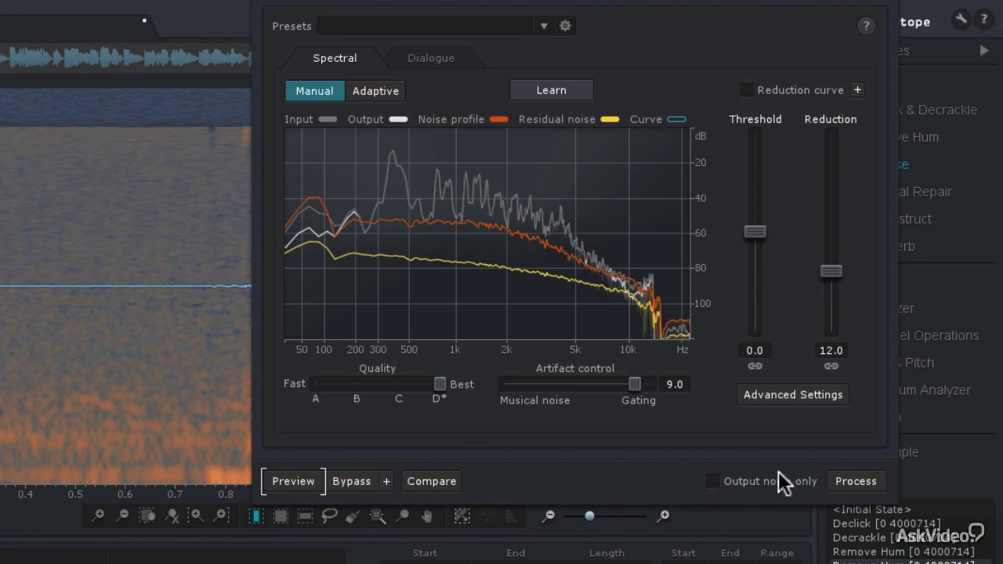
- Process the entire recording with the Denoise settings, close the module and clear the selection
{"action": "left_click", "coordinate": [840, 480]}
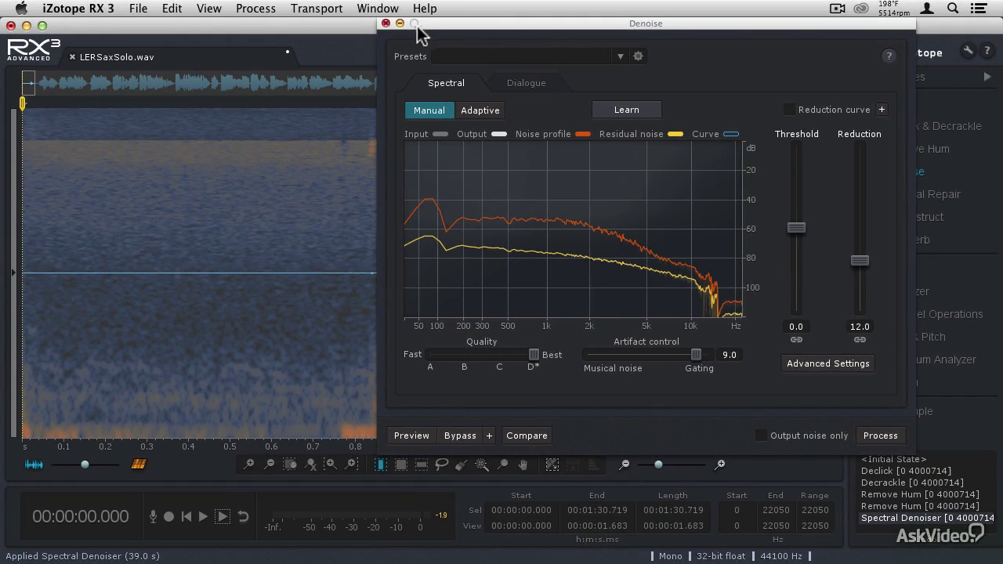
{"action": "left_click", "coordinate": [386, 24]}
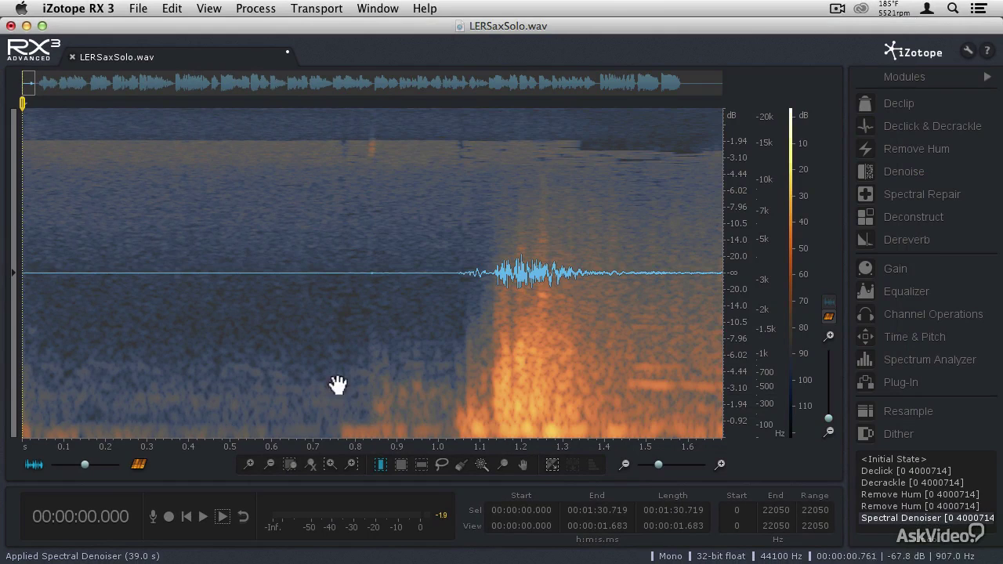
{"action": "left_click", "coordinate": [311, 466]}
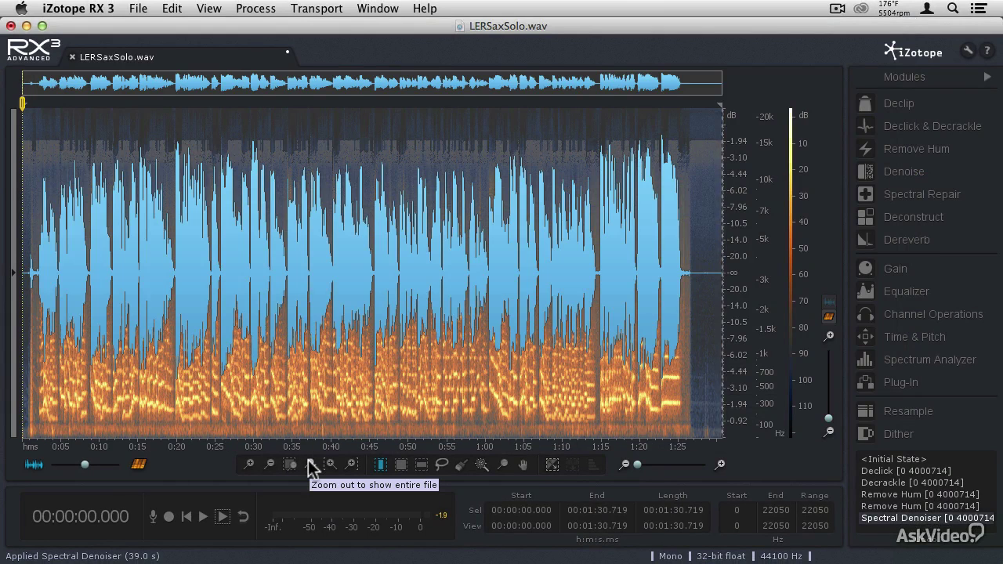
{"action": "key", "text": "super+d"}
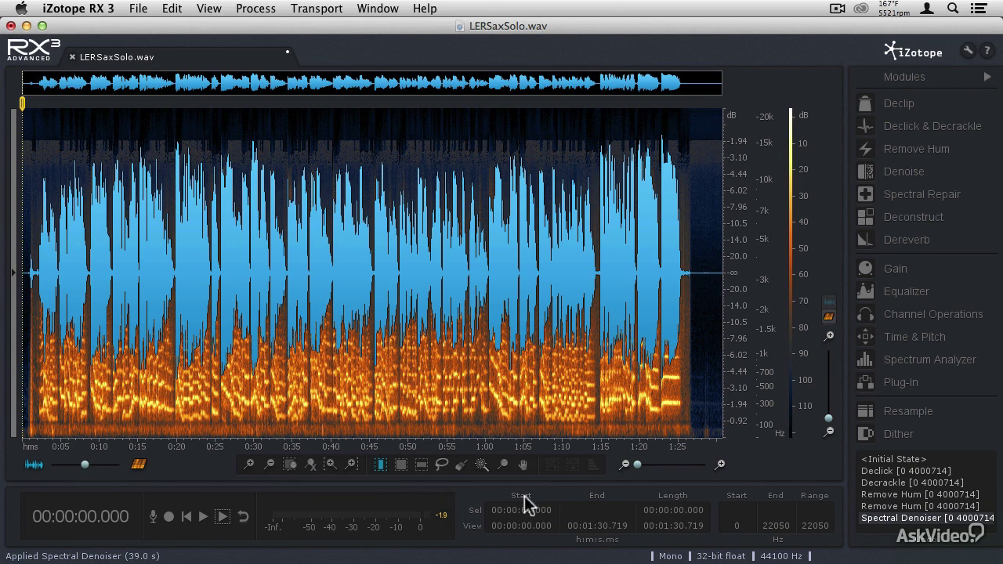
- Play the recording from the start while alternating between the Initial State and Spectral Denoiser history entries, ending on the denoised version
{"action": "left_click", "coordinate": [884, 459]}
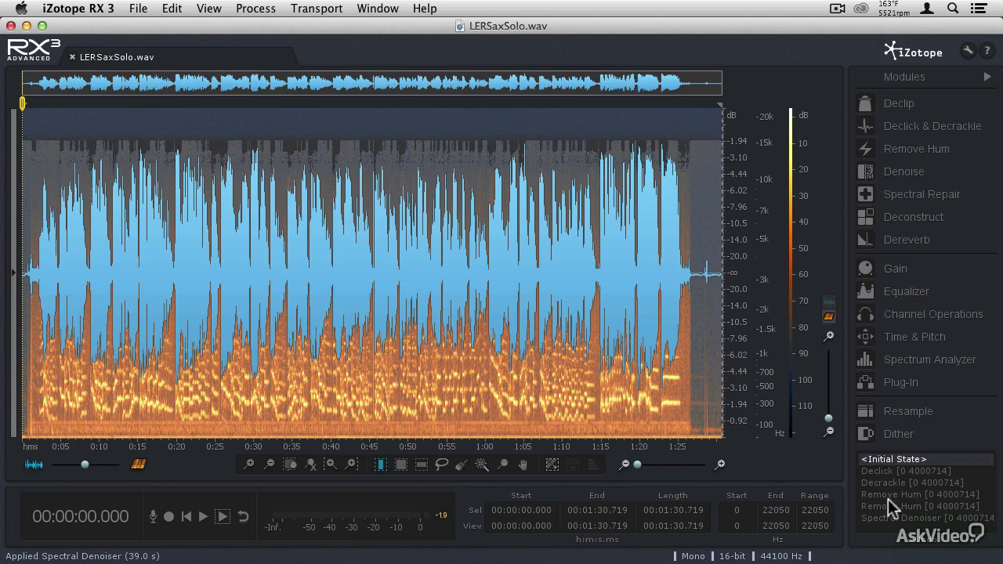
{"action": "key", "text": "space"}
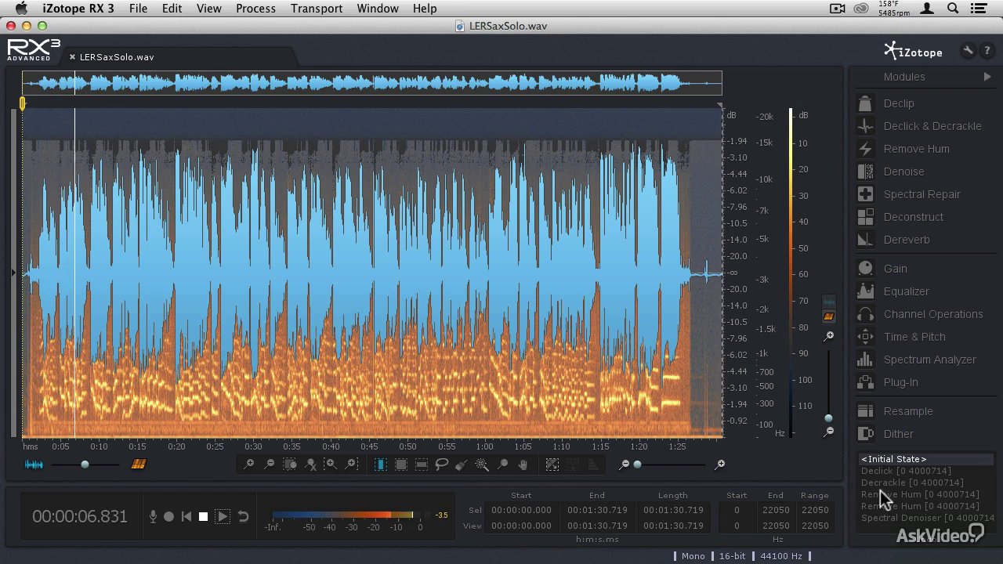
{"action": "left_click", "coordinate": [878, 518]}
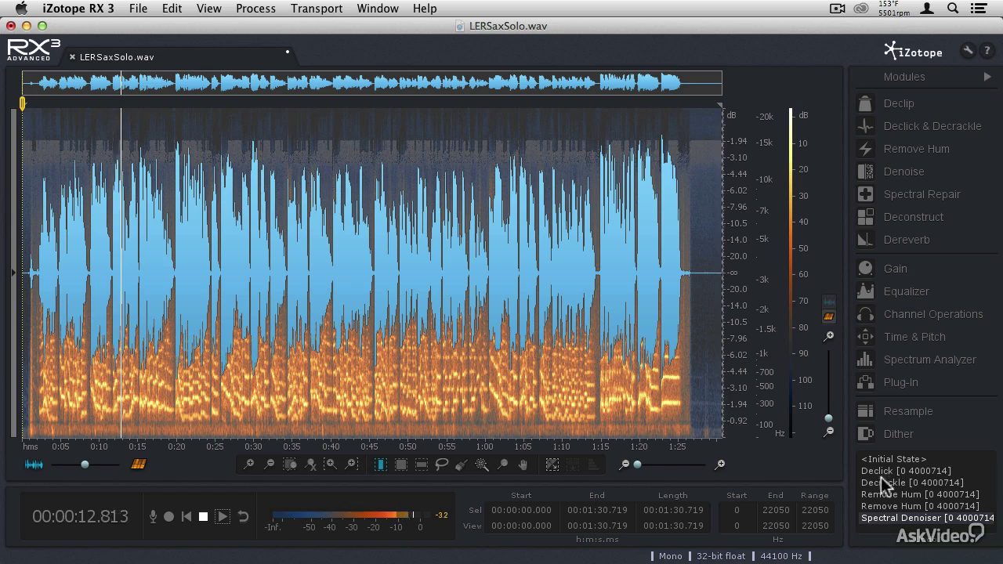
{"action": "left_click", "coordinate": [880, 460]}
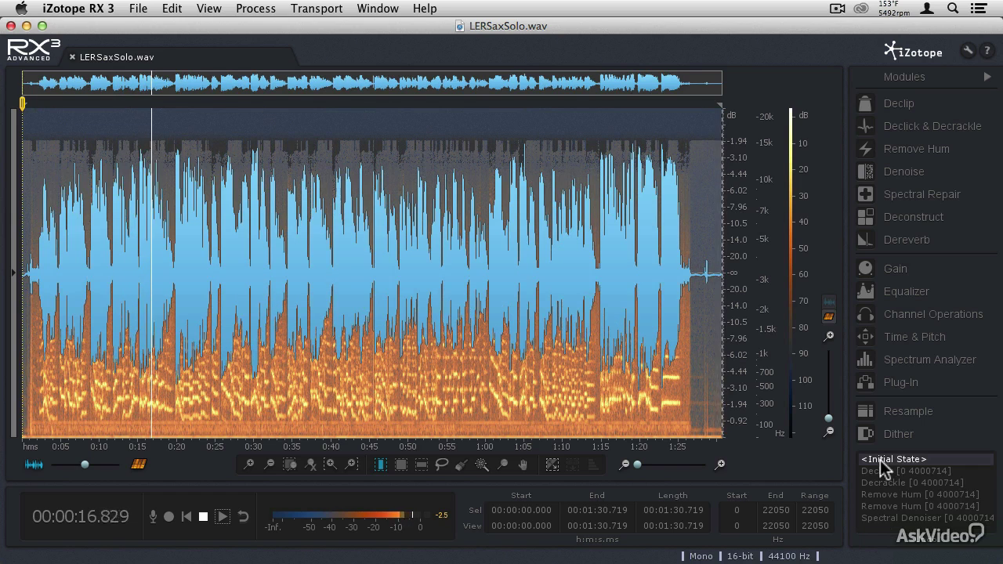
{"action": "left_click", "coordinate": [879, 518]}
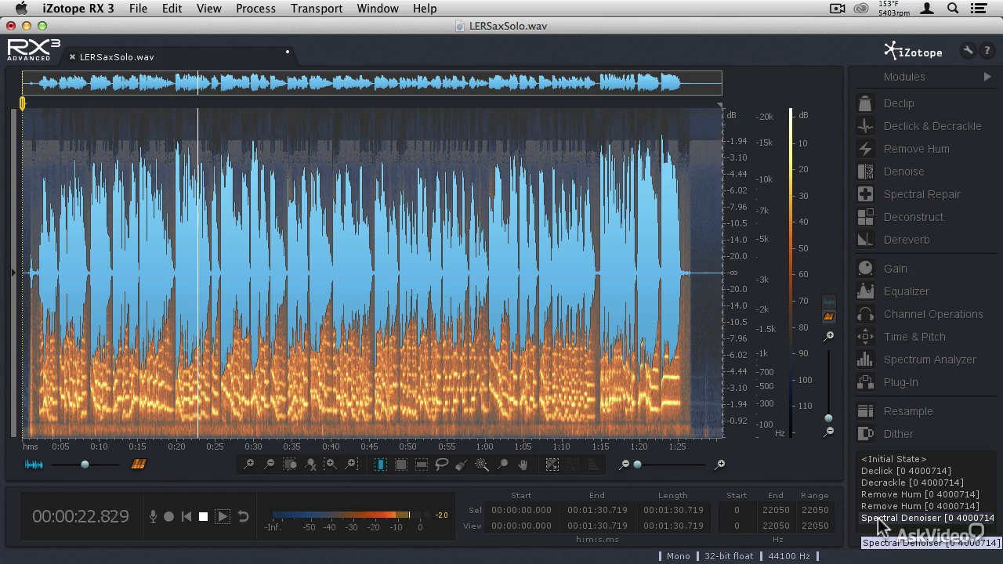
{"action": "key", "text": "space"}
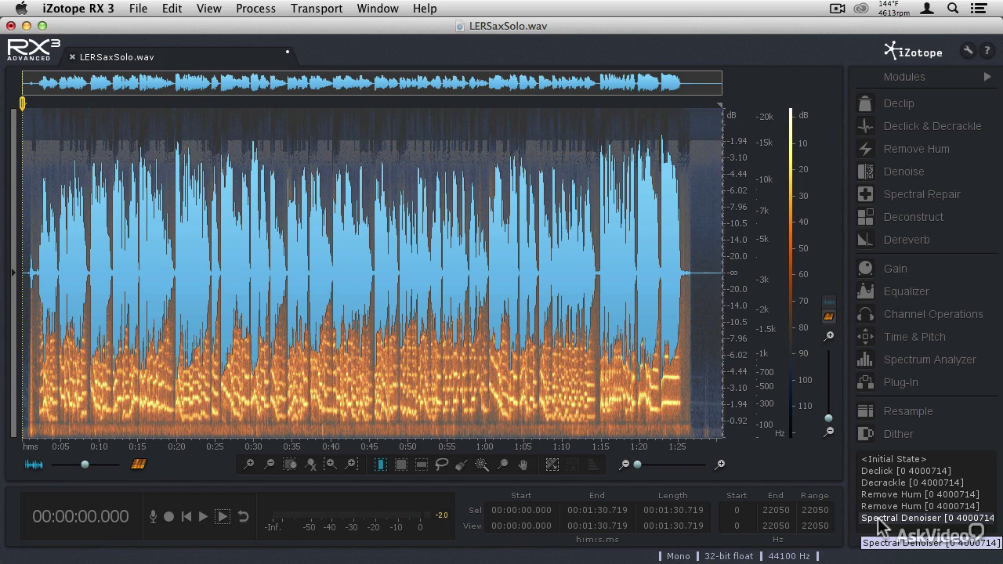